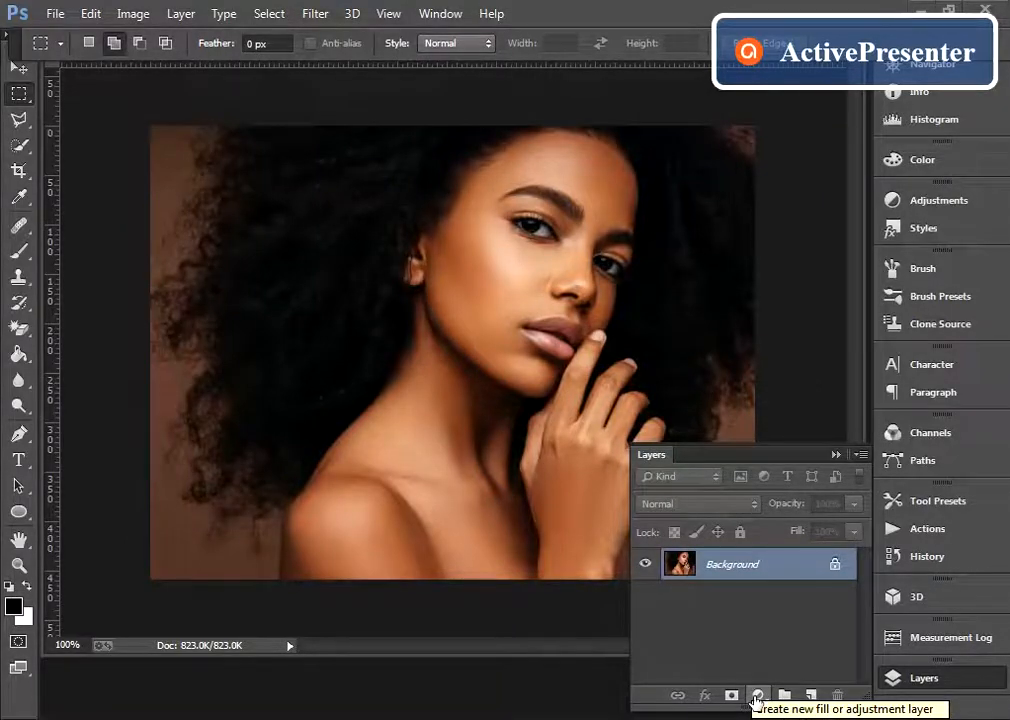
Try brightening the portrait with a Curves adjustment layer raising input 75 to output 145, and delete that layer
click(757, 697)
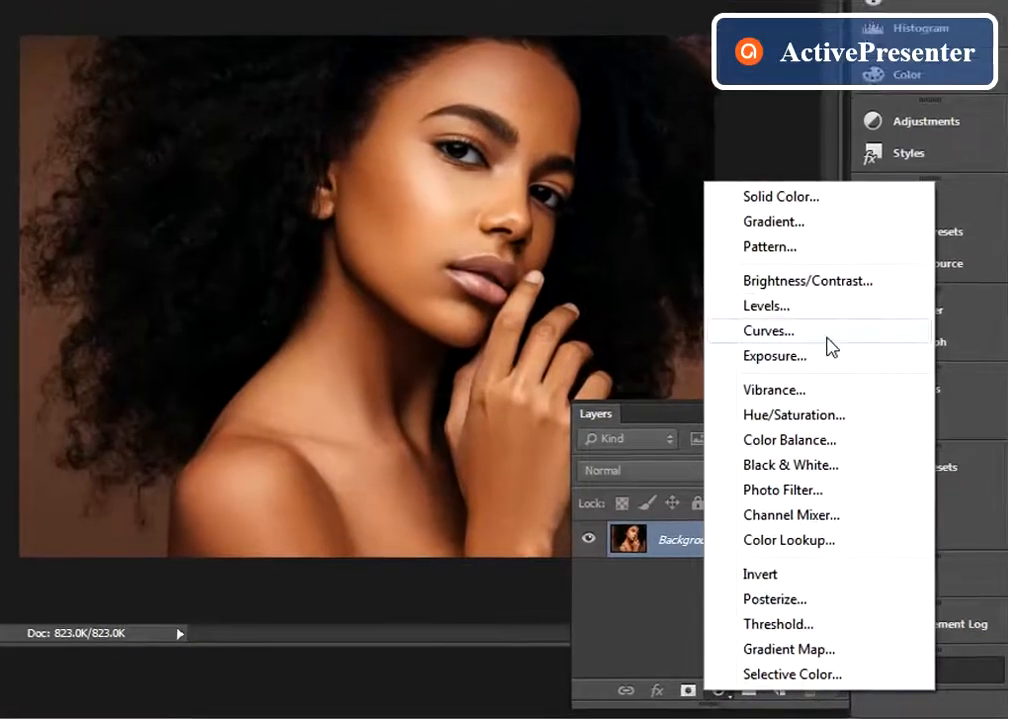
click(768, 331)
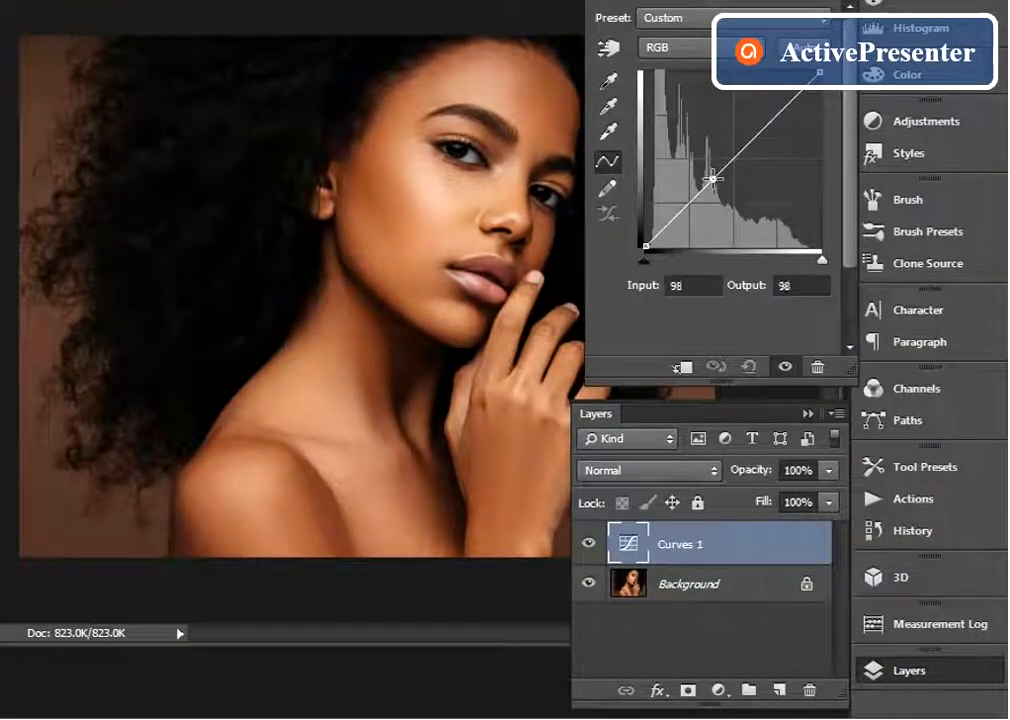
drag(712, 179, 697, 148)
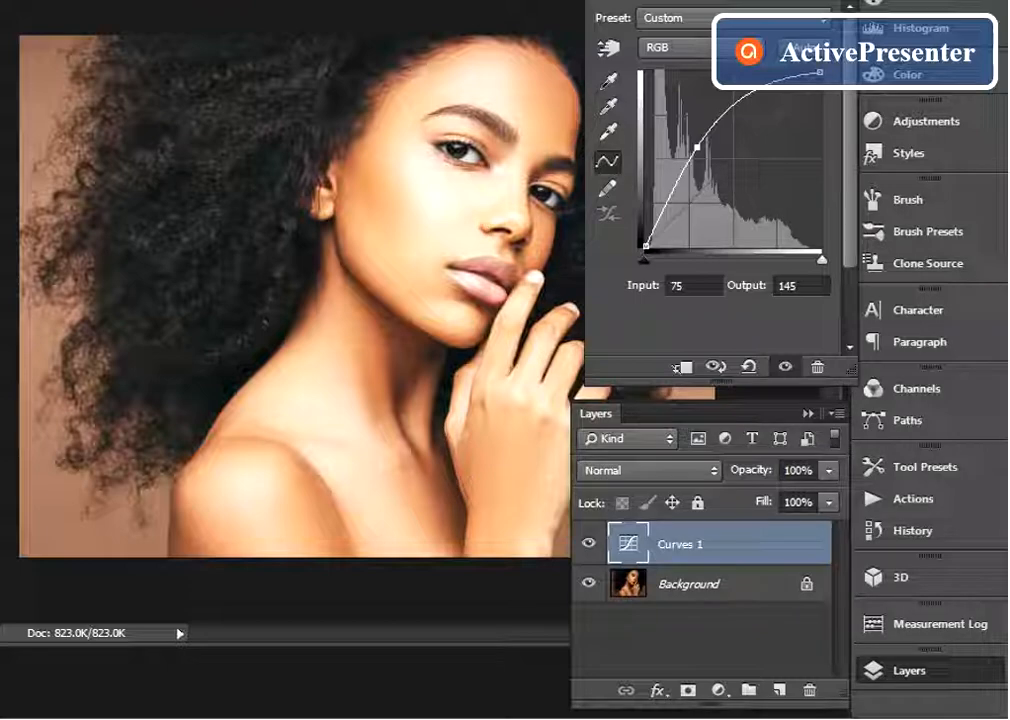
click(817, 1)
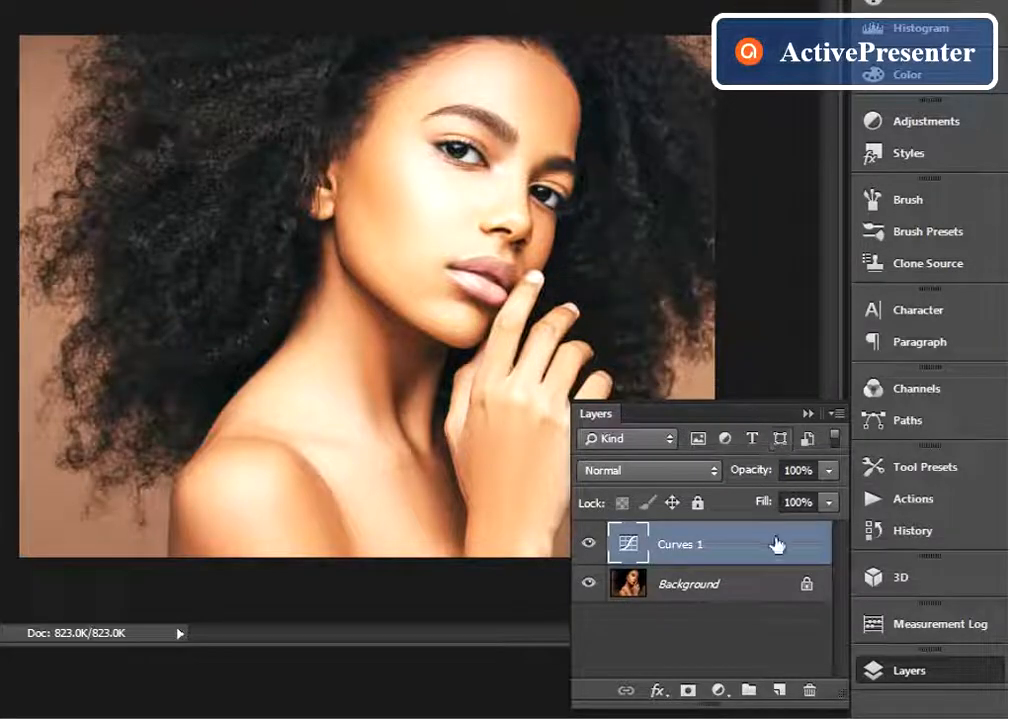
drag(777, 544, 806, 695)
Try lightening the portrait with a Levels adjustment layer at midtone 1.92, and delete that layer
click(714, 692)
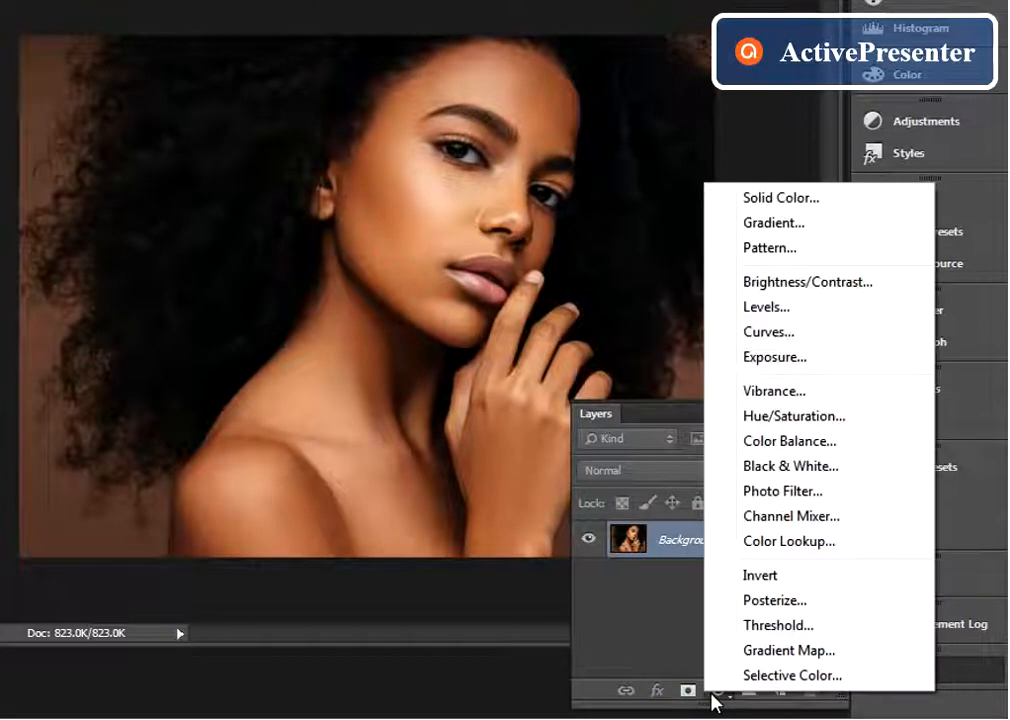
click(812, 310)
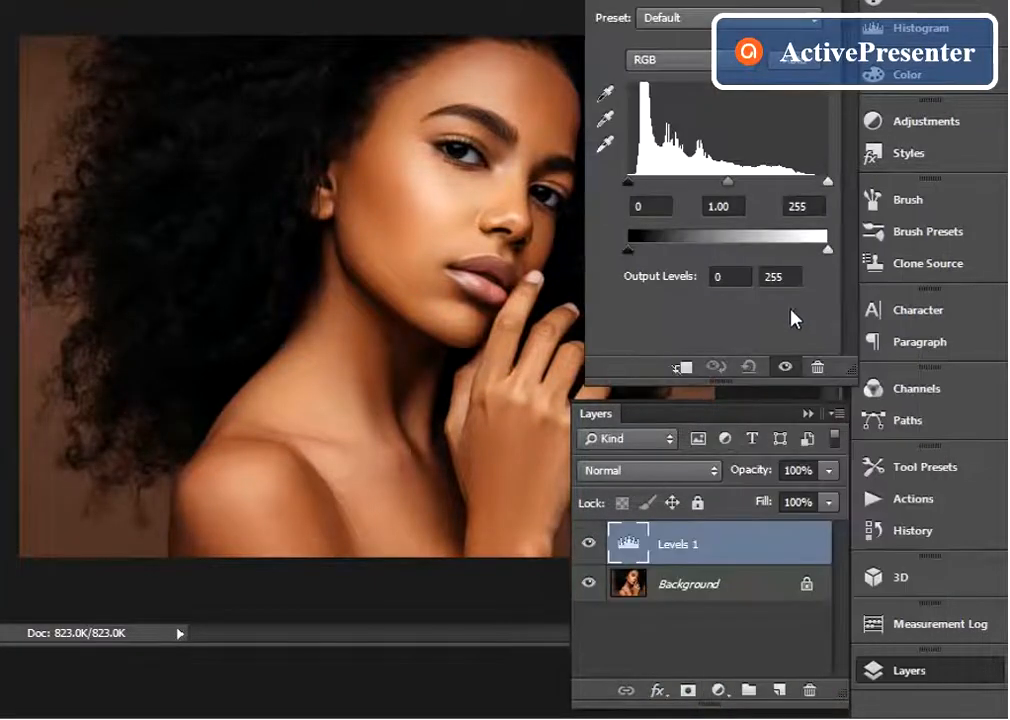
drag(727, 183, 682, 181)
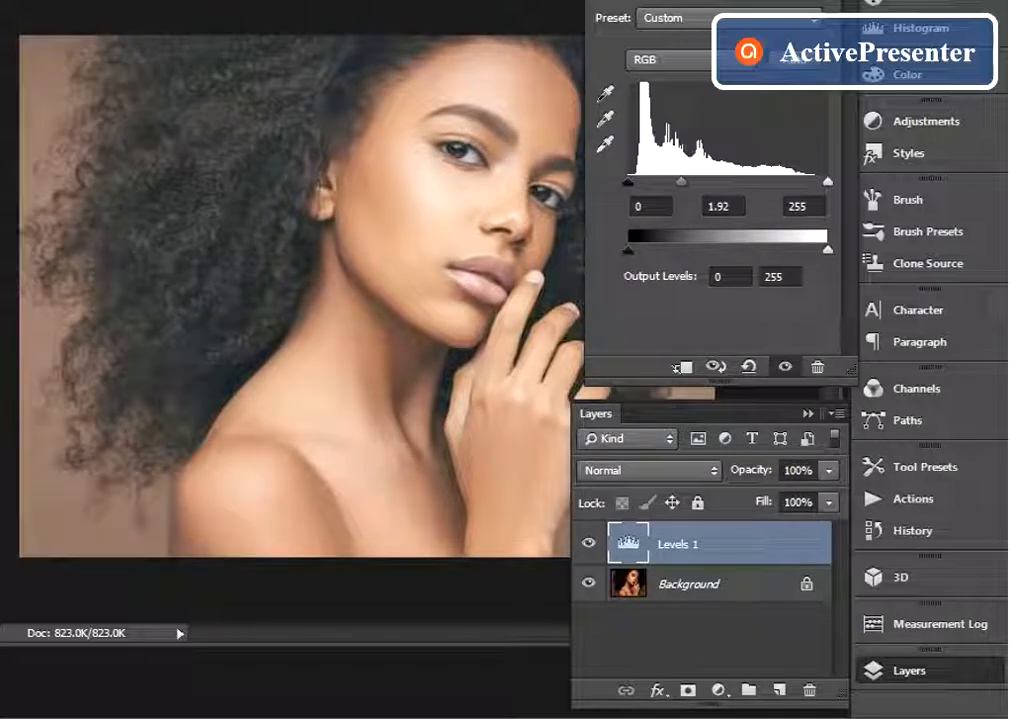
click(817, 2)
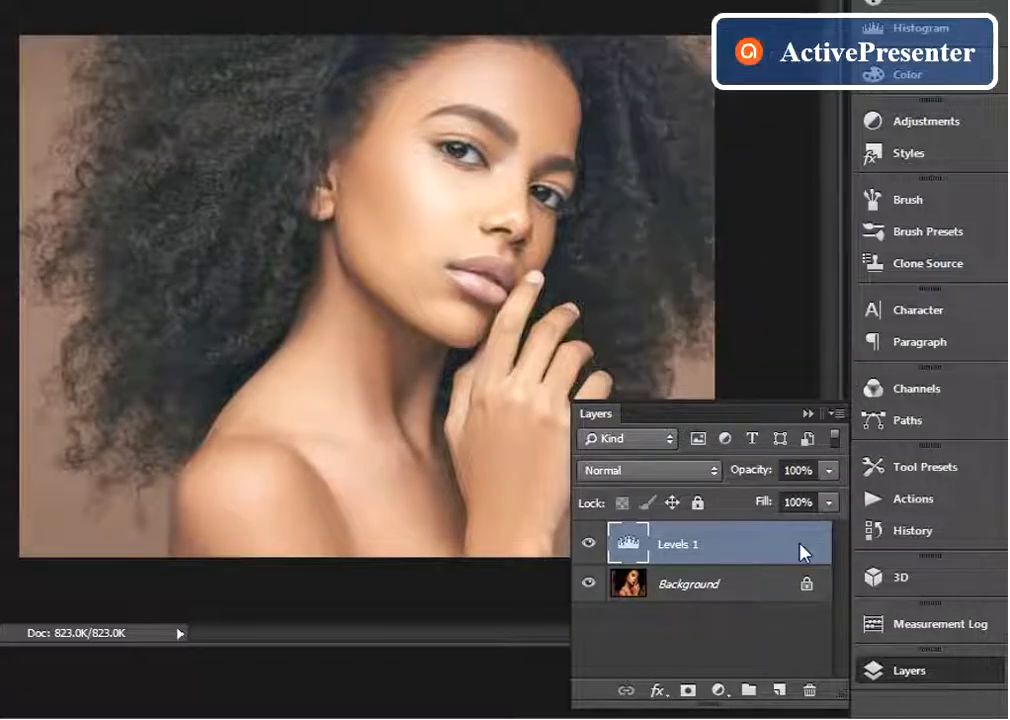
drag(794, 559, 808, 697)
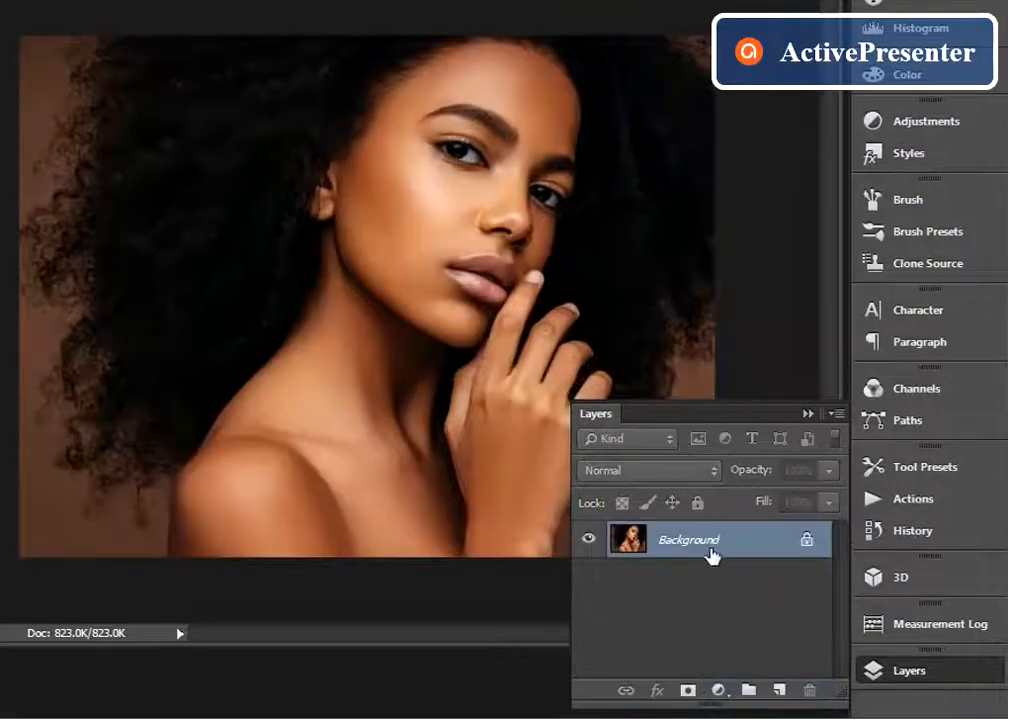
Add a white-filled layer above the Background and hide it with a black layer mask
click(779, 690)
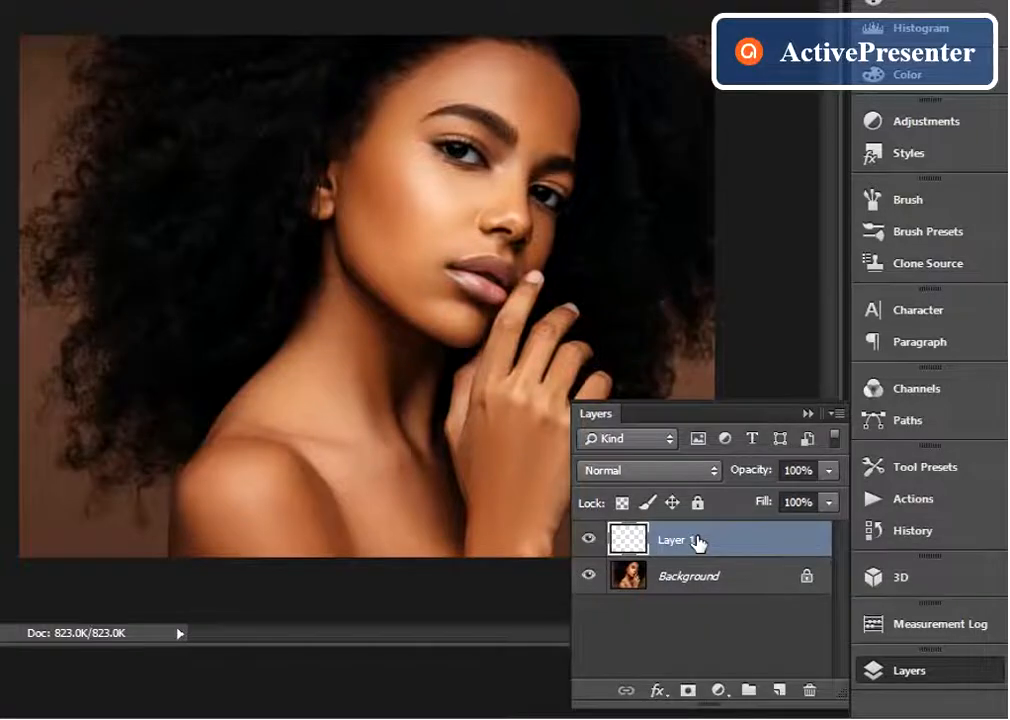
key(ctrl+BackSpace)
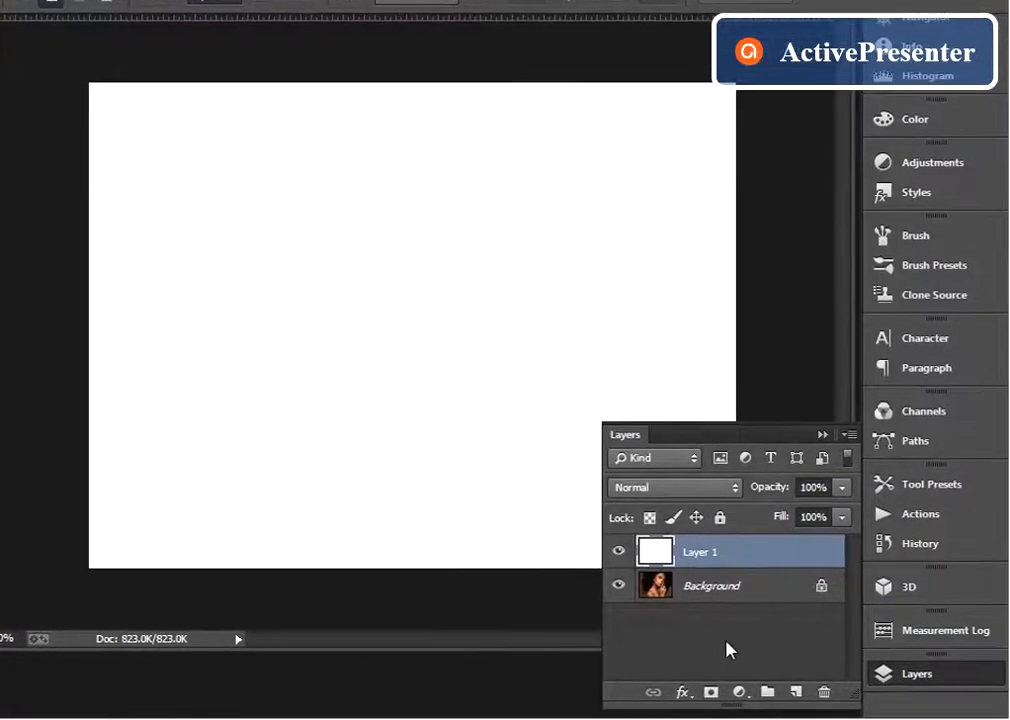
key(alt)
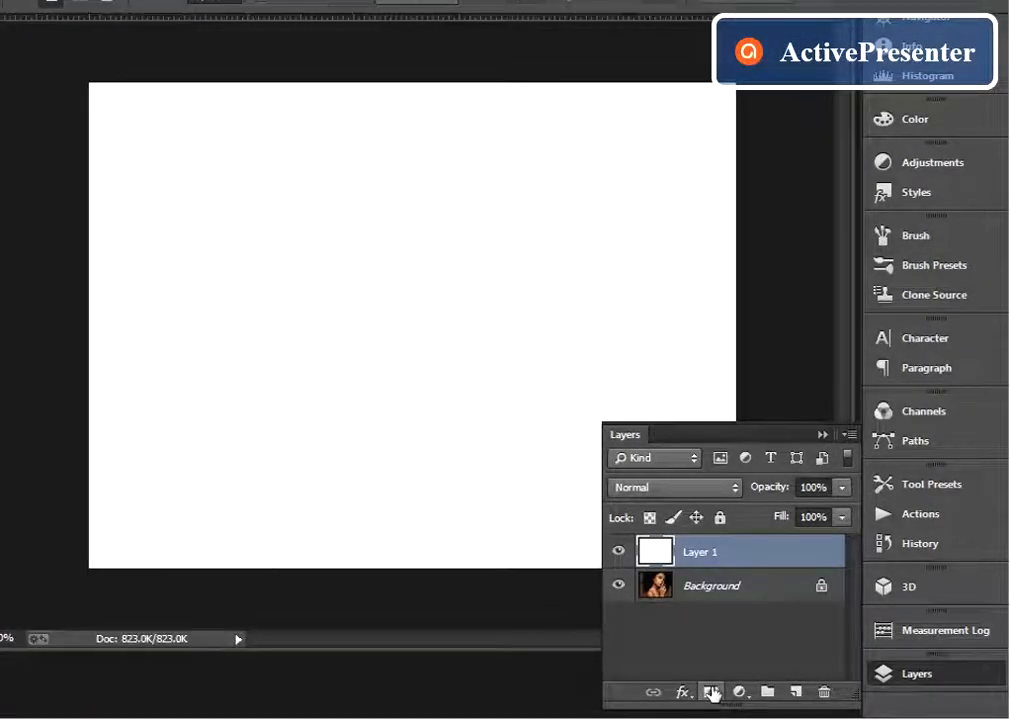
alt+click(711, 692)
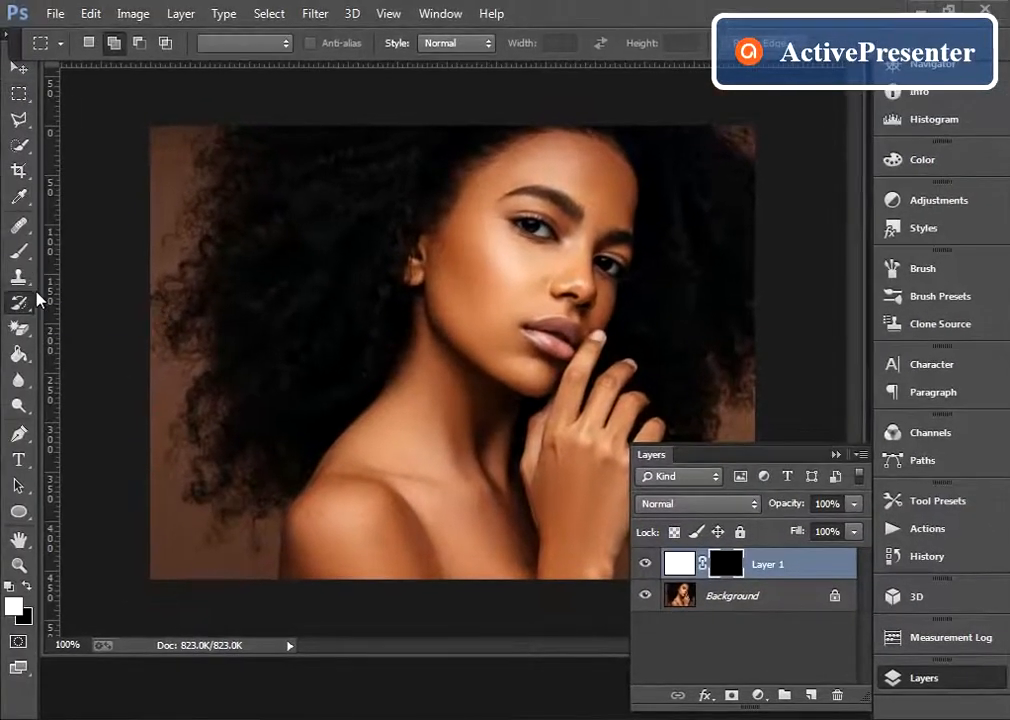
right_click(34, 294)
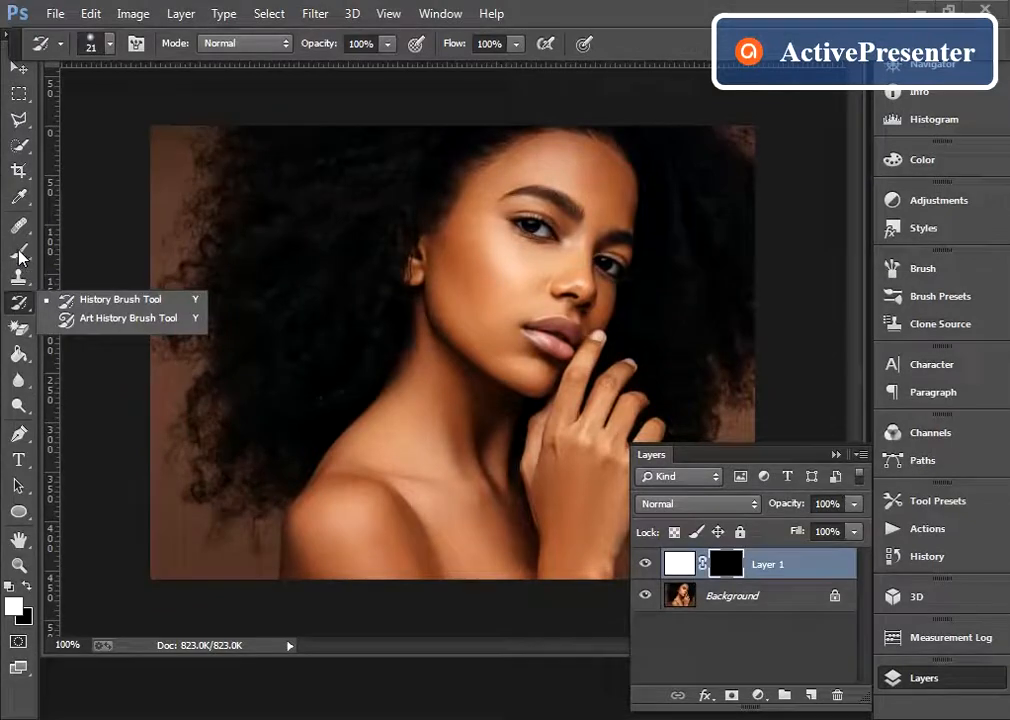
click(77, 276)
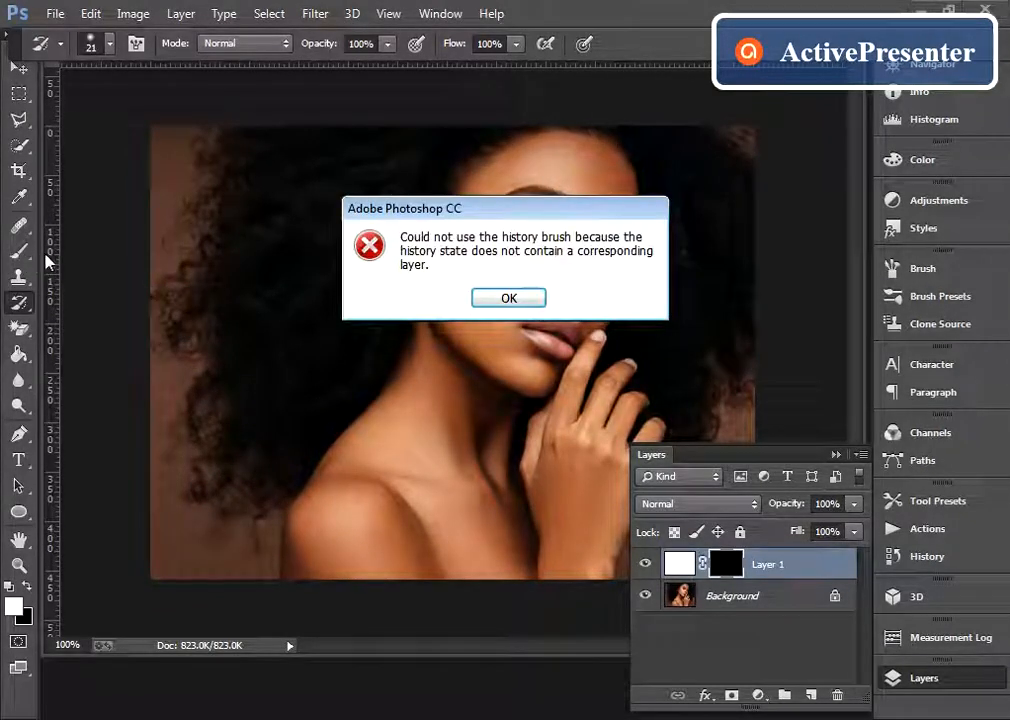
click(490, 299)
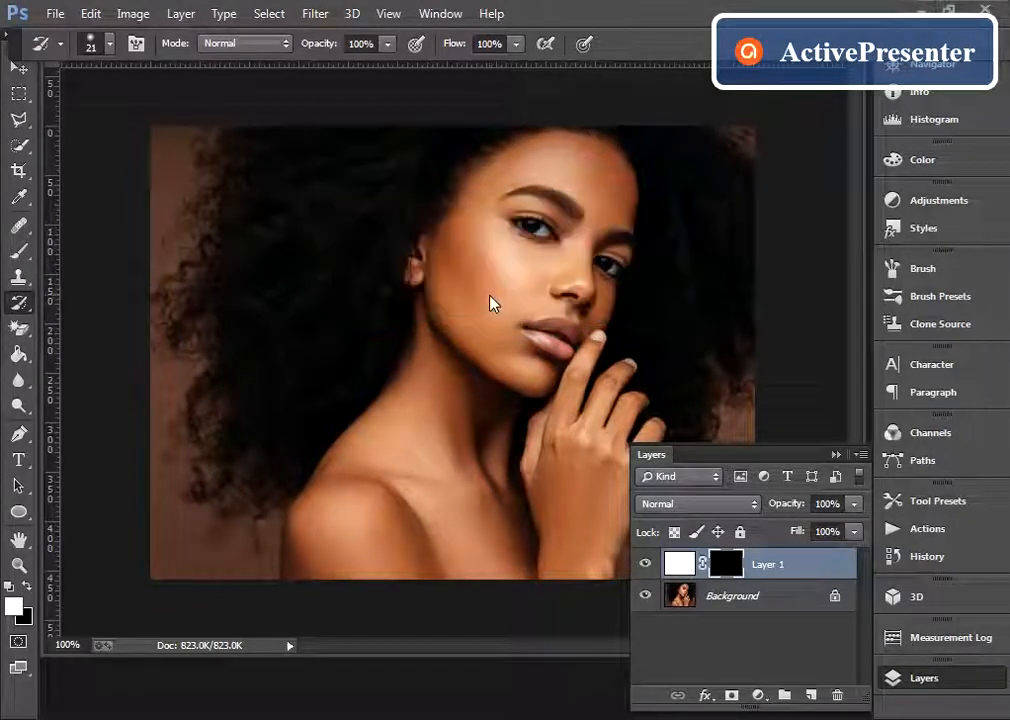
Activate the Brush tool with a soft round tip at 0% hardness and set its flow to 100%
click(21, 248)
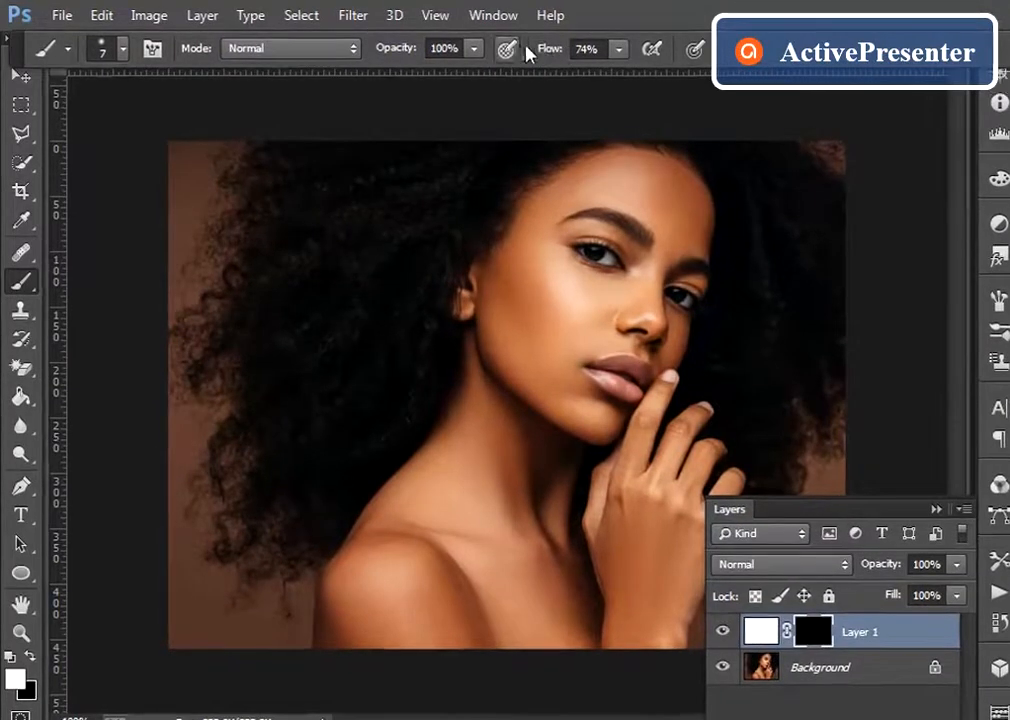
click(620, 49)
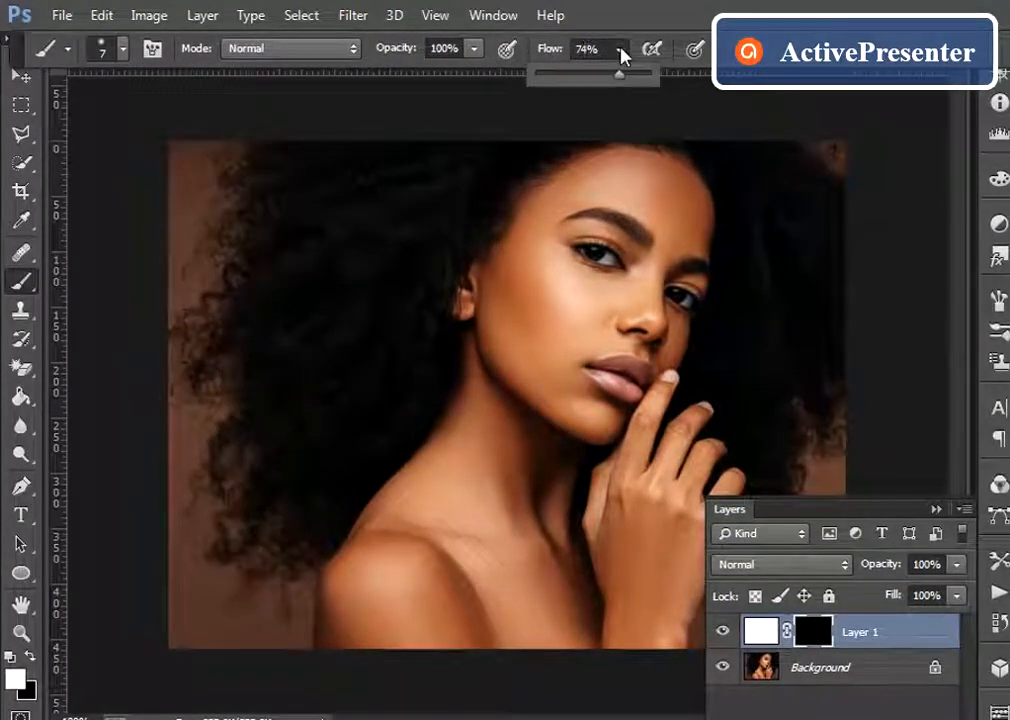
drag(622, 80, 665, 90)
click(70, 48)
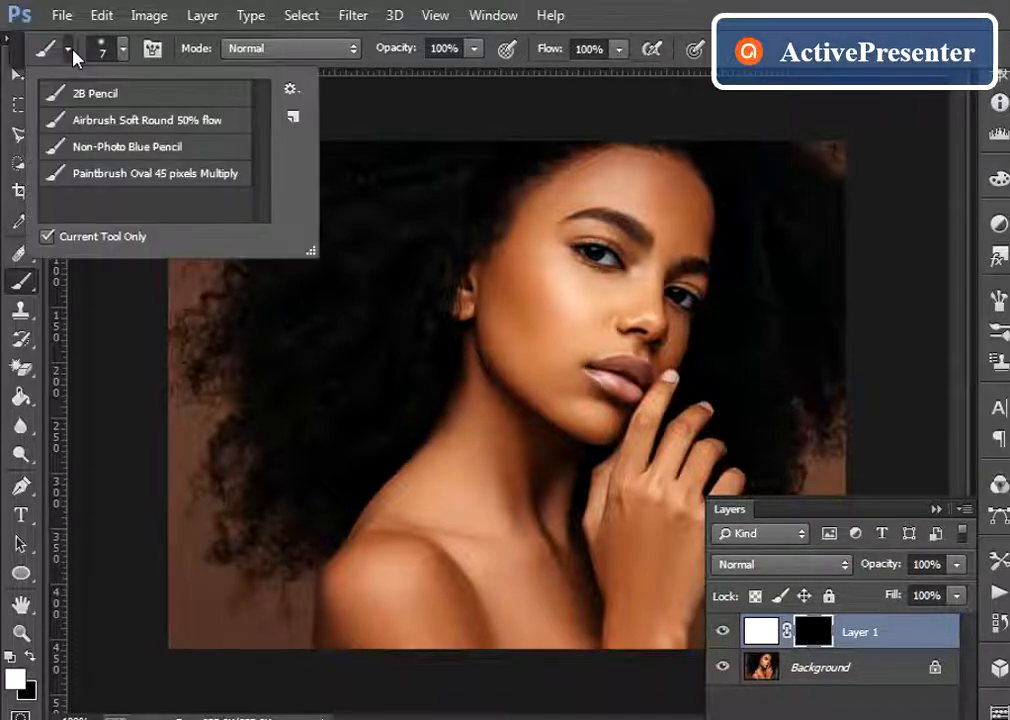
click(73, 49)
click(122, 49)
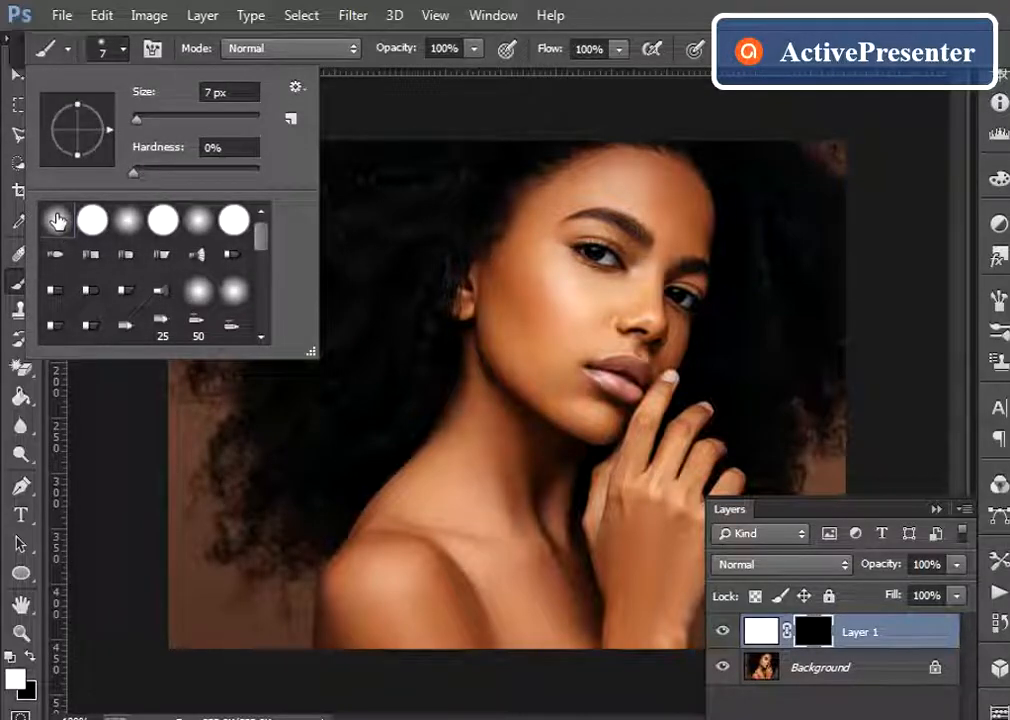
click(127, 54)
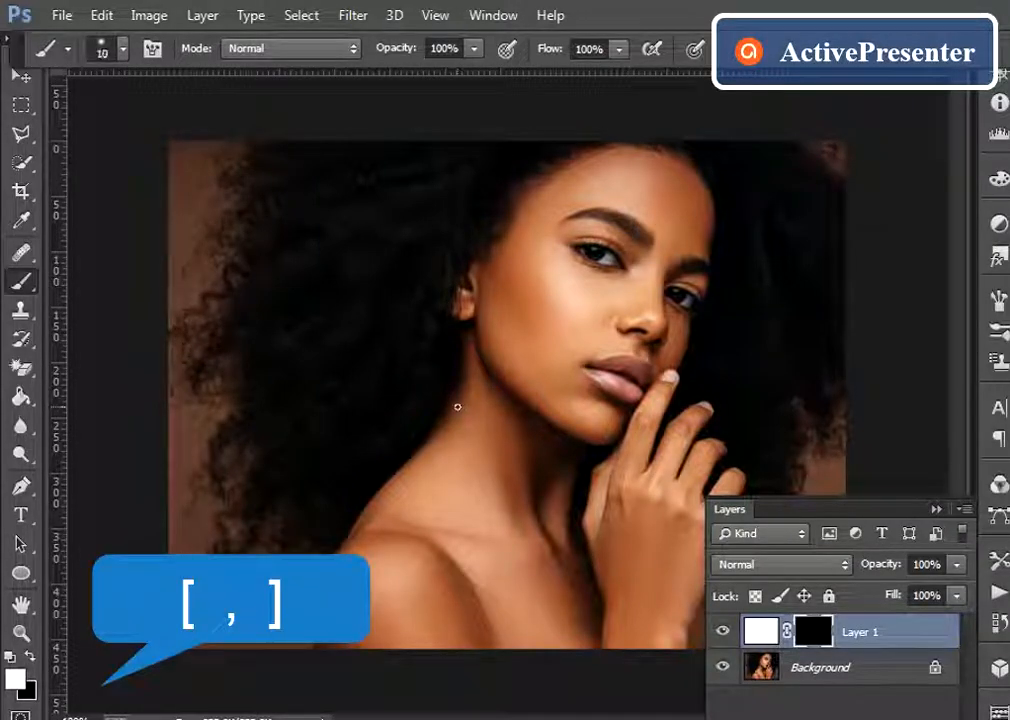
Set the brush size to 45 px and swap the foreground colour to black
key(bracketright)
key(bracketright)
key(bracketright)
key(bracketright)
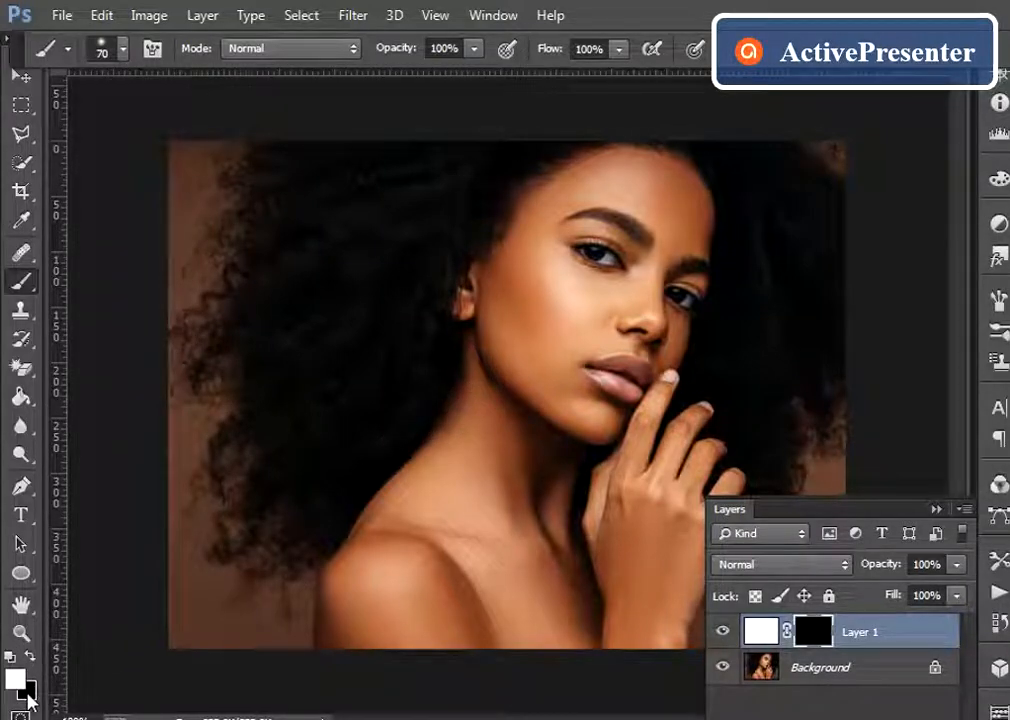
key(x)
key(bracketleft)
key(bracketleft)
key(bracketleft)
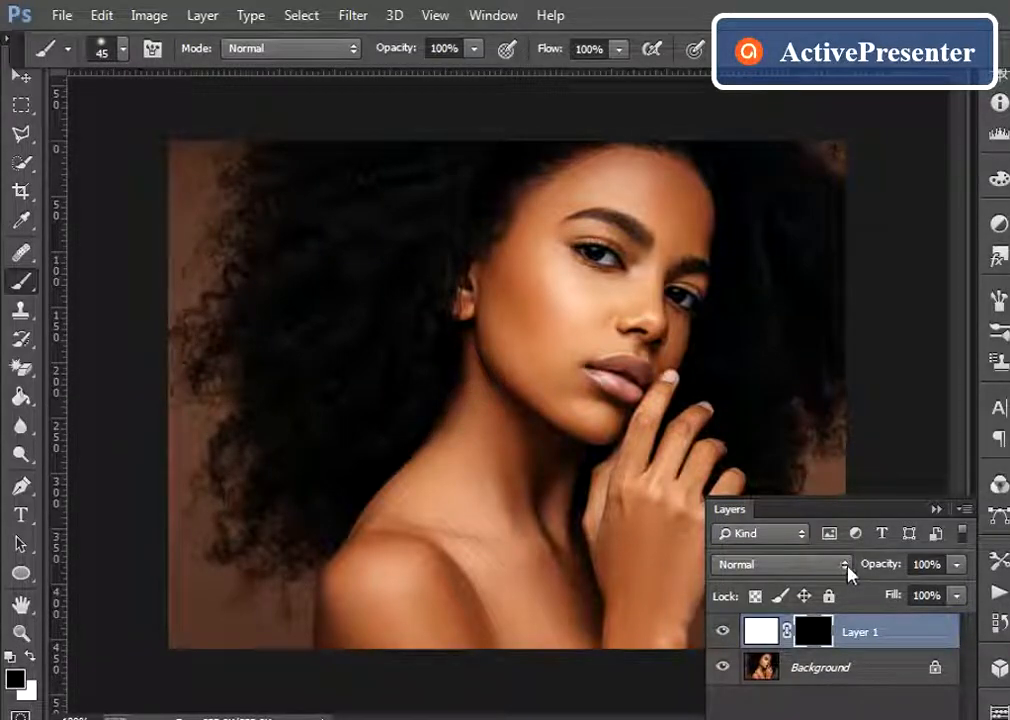
Set Layer 1's blend mode to Soft Light and make white the foreground colour
click(845, 568)
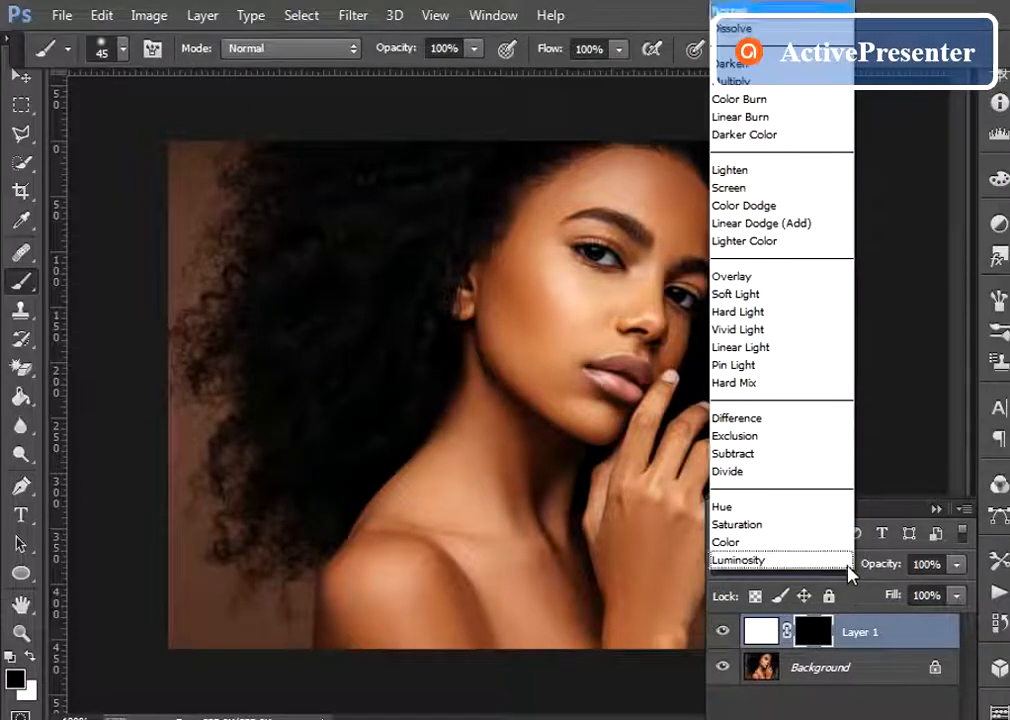
click(770, 294)
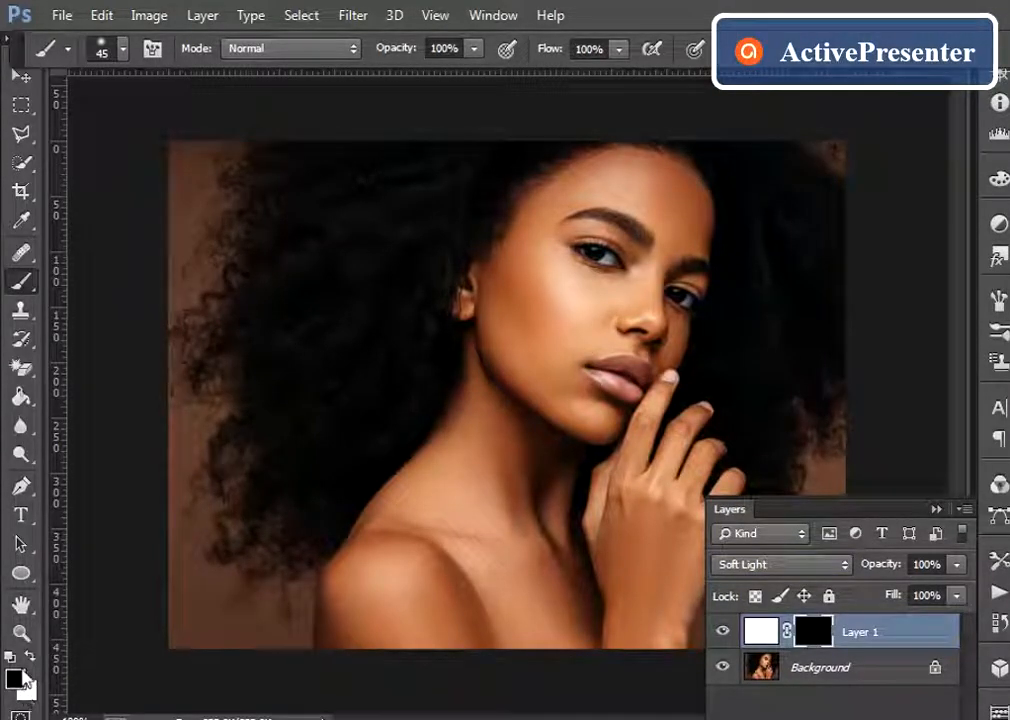
key(d)
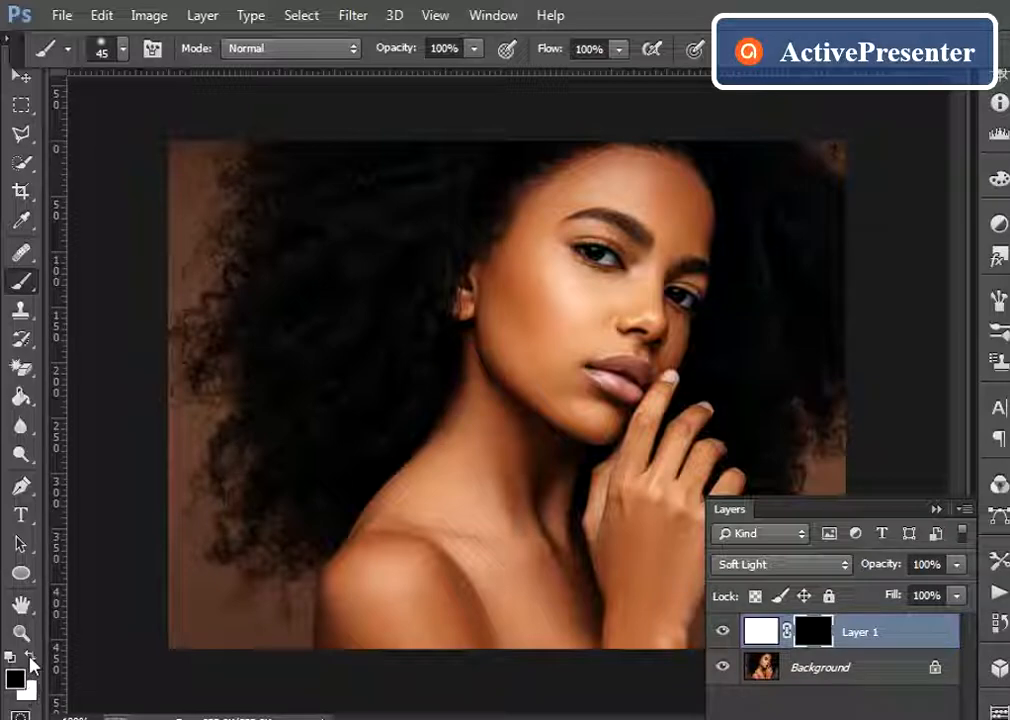
click(31, 657)
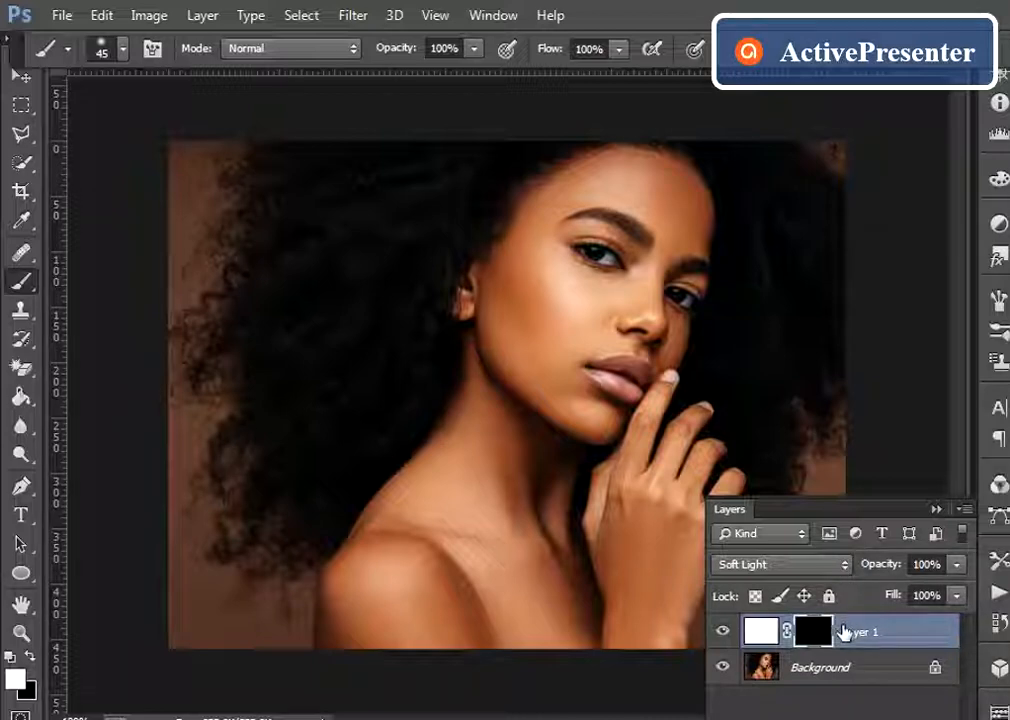
Paint white on the layer mask over the face, neck, shoulders and hand, using a 30 px brush for the eye area and fingers
mouse_move(575, 336)
mouse_down()
mouse_move(518, 444)
mouse_move(570, 290)
mouse_move(519, 400)
mouse_move(525, 332)
mouse_move(501, 389)
mouse_move(497, 313)
mouse_move(496, 343)
mouse_move(481, 317)
mouse_move(489, 282)
mouse_move(533, 235)
mouse_move(546, 198)
mouse_move(524, 271)
mouse_move(578, 214)
mouse_move(557, 240)
mouse_move(636, 190)
mouse_move(571, 208)
mouse_move(607, 188)
mouse_move(590, 186)
mouse_move(625, 184)
mouse_move(599, 181)
mouse_move(626, 173)
mouse_move(587, 292)
mouse_move(624, 233)
mouse_move(569, 332)
mouse_move(601, 333)
mouse_move(618, 303)
mouse_move(592, 371)
mouse_move(615, 384)
mouse_move(646, 349)
mouse_move(580, 437)
mouse_move(577, 376)
mouse_move(497, 451)
mouse_move(468, 458)
mouse_move(480, 370)
mouse_move(453, 448)
mouse_move(444, 496)
mouse_move(500, 461)
mouse_move(510, 535)
mouse_move(545, 480)
mouse_move(577, 492)
mouse_move(535, 628)
mouse_move(503, 640)
mouse_move(506, 630)
mouse_move(490, 622)
mouse_move(457, 627)
mouse_move(478, 531)
mouse_move(457, 591)
mouse_move(424, 586)
mouse_move(459, 504)
mouse_move(405, 551)
mouse_move(439, 470)
mouse_move(407, 516)
mouse_move(429, 479)
mouse_move(389, 518)
mouse_move(430, 466)
mouse_move(353, 596)
mouse_move(370, 552)
mouse_move(353, 582)
mouse_move(387, 605)
mouse_move(388, 630)
mouse_move(429, 611)
mouse_move(417, 687)
mouse_move(392, 684)
mouse_move(347, 587)
mouse_move(383, 645)
mouse_move(507, 632)
mouse_move(582, 686)
mouse_move(586, 630)
mouse_move(622, 549)
mouse_move(602, 467)
mouse_move(684, 634)
mouse_up()
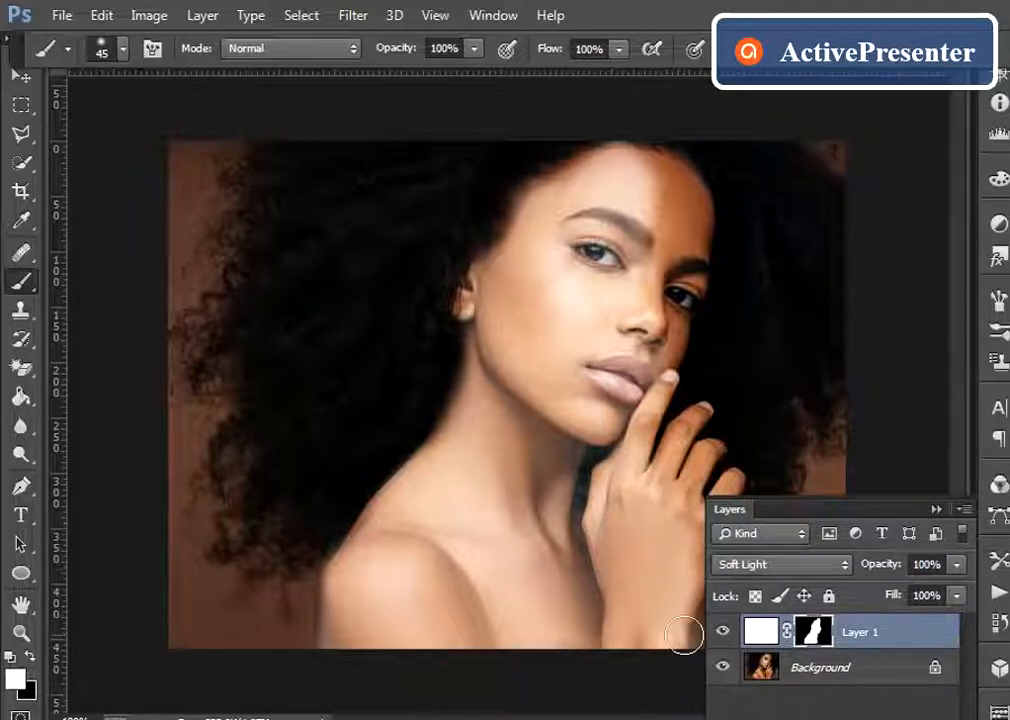
click(936, 509)
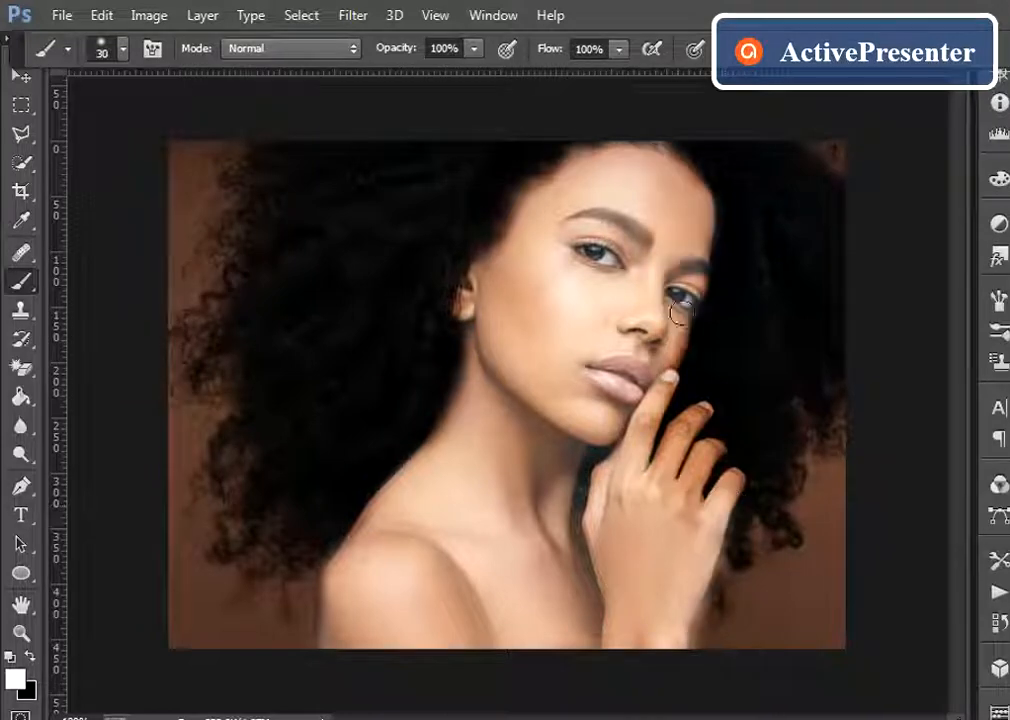
mouse_move(678, 315)
mouse_down()
mouse_move(657, 397)
mouse_move(657, 367)
mouse_move(634, 470)
mouse_move(643, 401)
mouse_move(650, 536)
mouse_move(695, 399)
mouse_move(691, 420)
mouse_move(703, 403)
mouse_move(675, 469)
mouse_move(689, 444)
mouse_move(694, 508)
mouse_move(681, 529)
mouse_move(694, 465)
mouse_move(685, 476)
mouse_move(711, 423)
mouse_move(718, 519)
mouse_move(723, 508)
mouse_move(681, 638)
mouse_move(644, 646)
mouse_up()
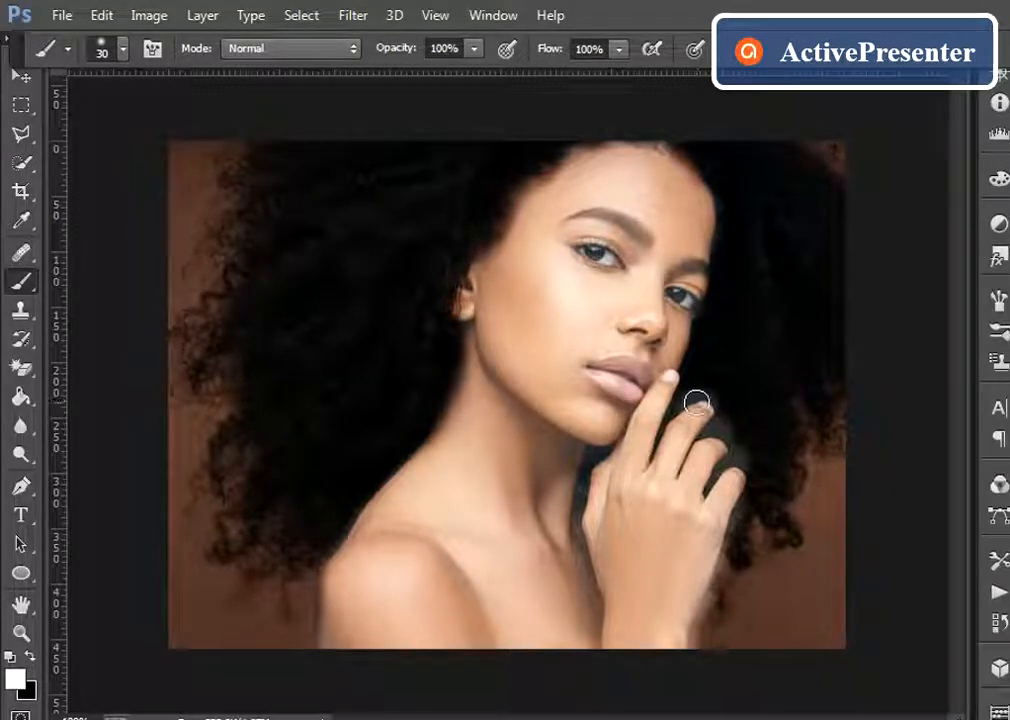
click(15, 680)
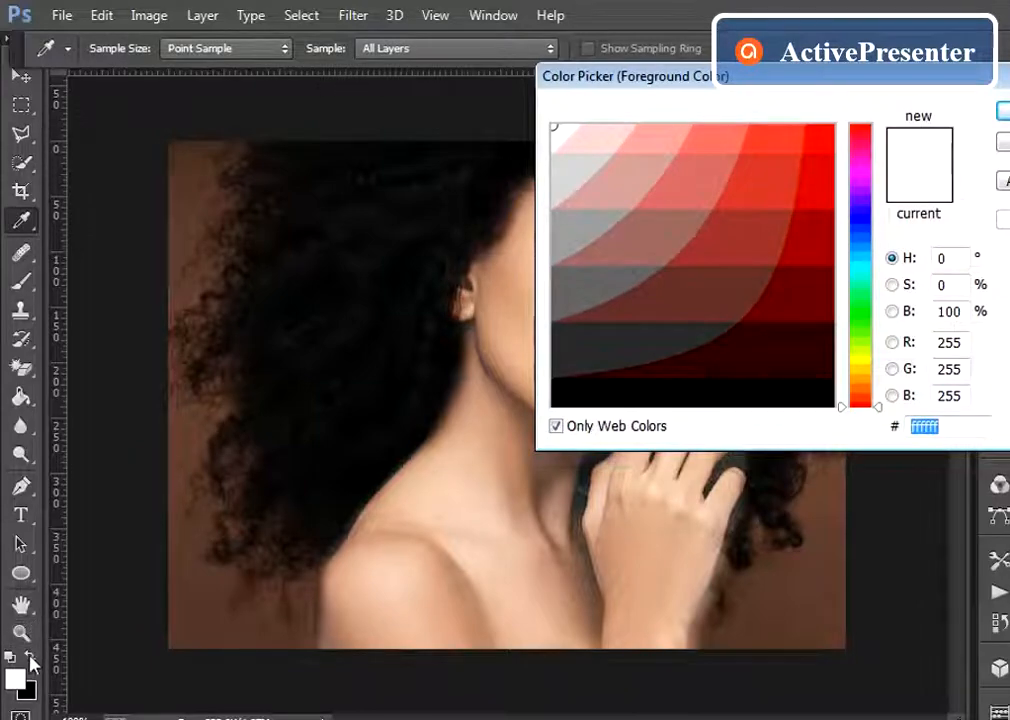
click(31, 657)
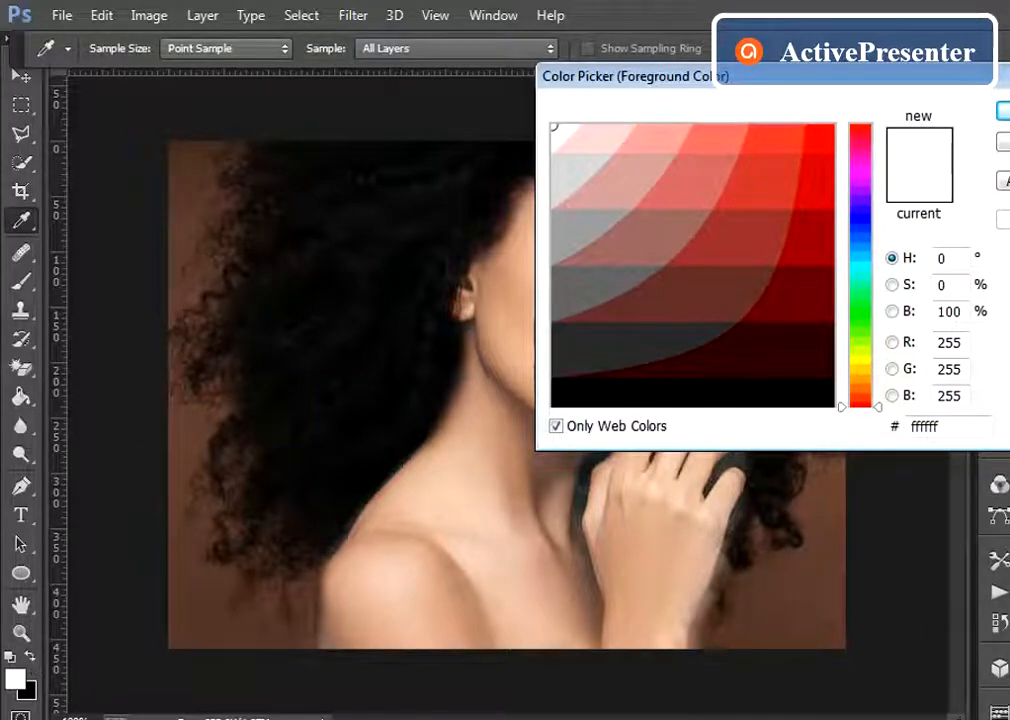
key(Return)
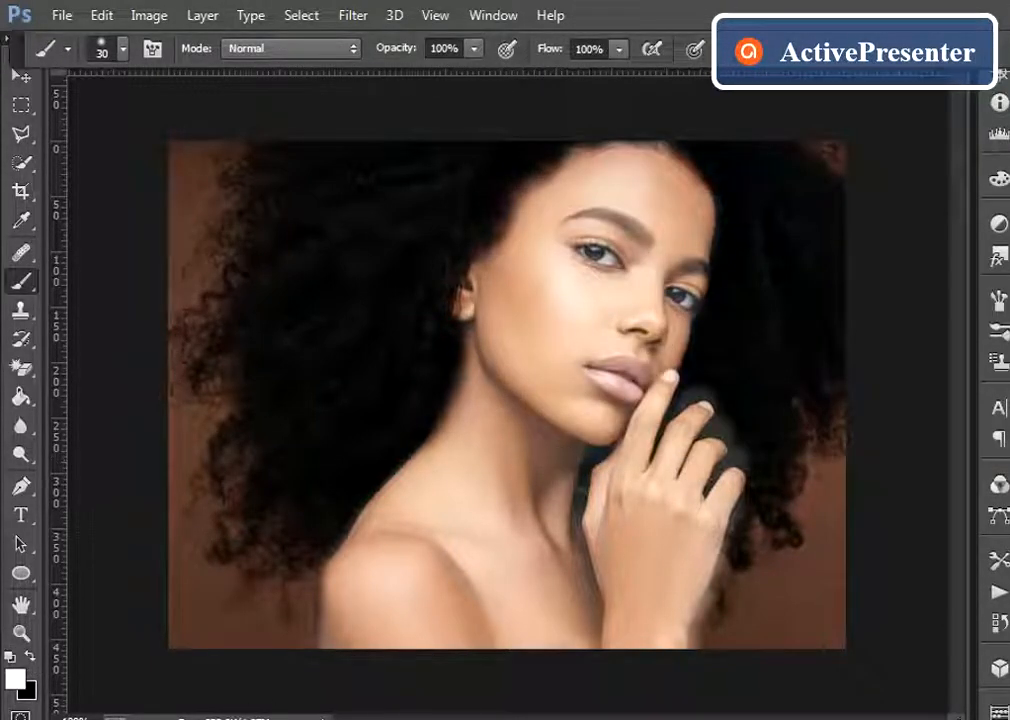
Paint black on the layer mask to clean the spill around and between the fingers, using 20, 10 and 25 px brushes
click(31, 657)
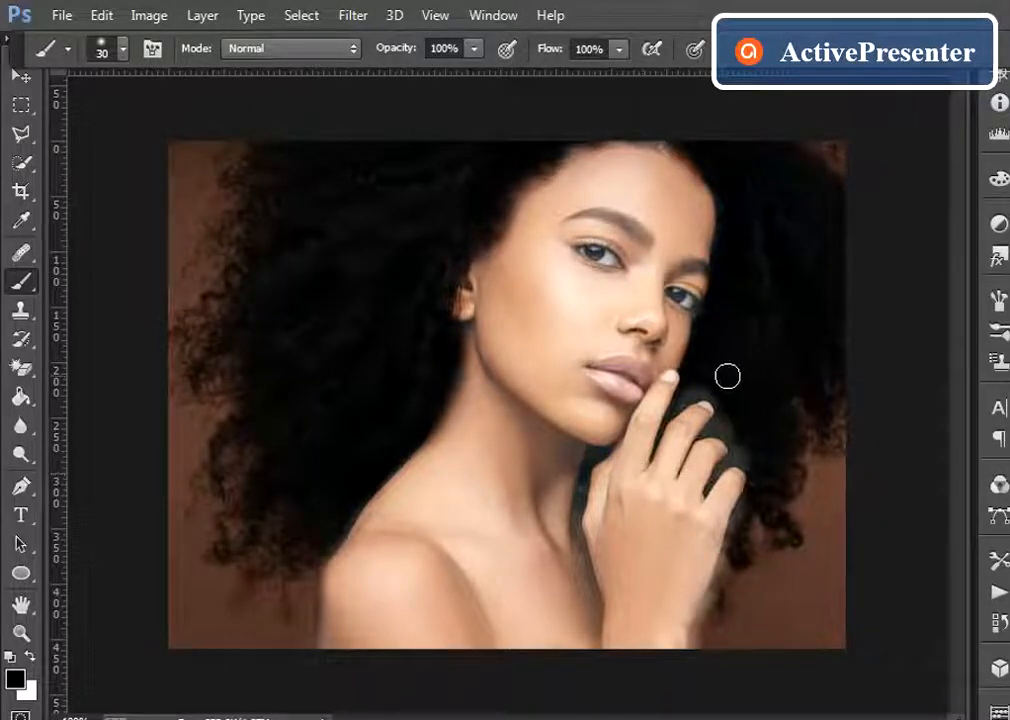
key(bracketleft)
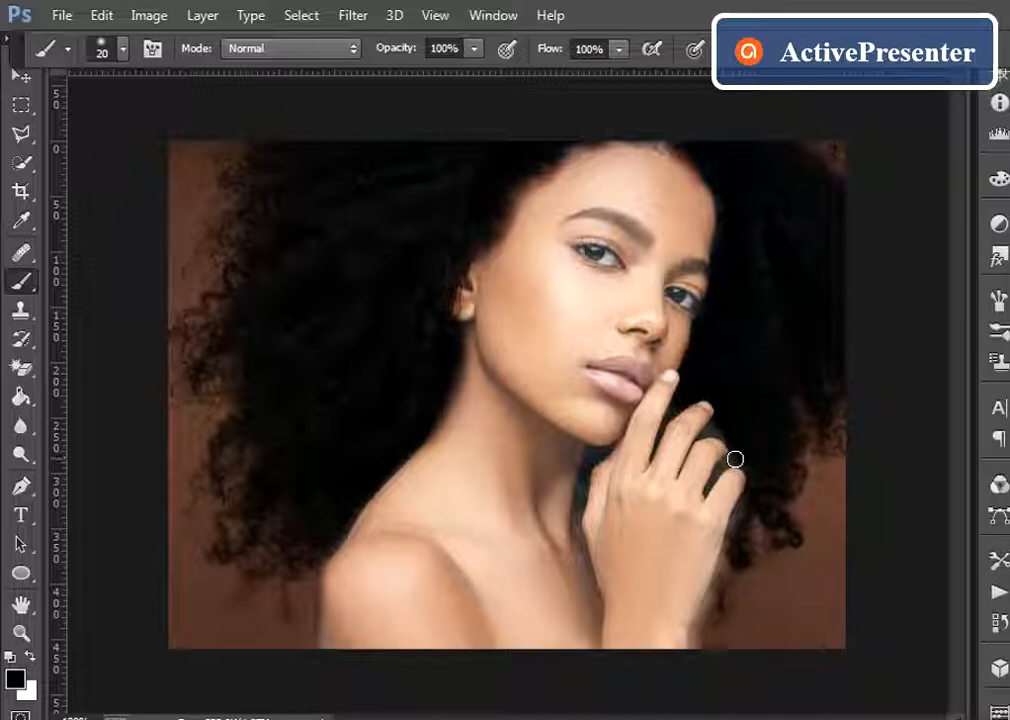
key(bracketleft)
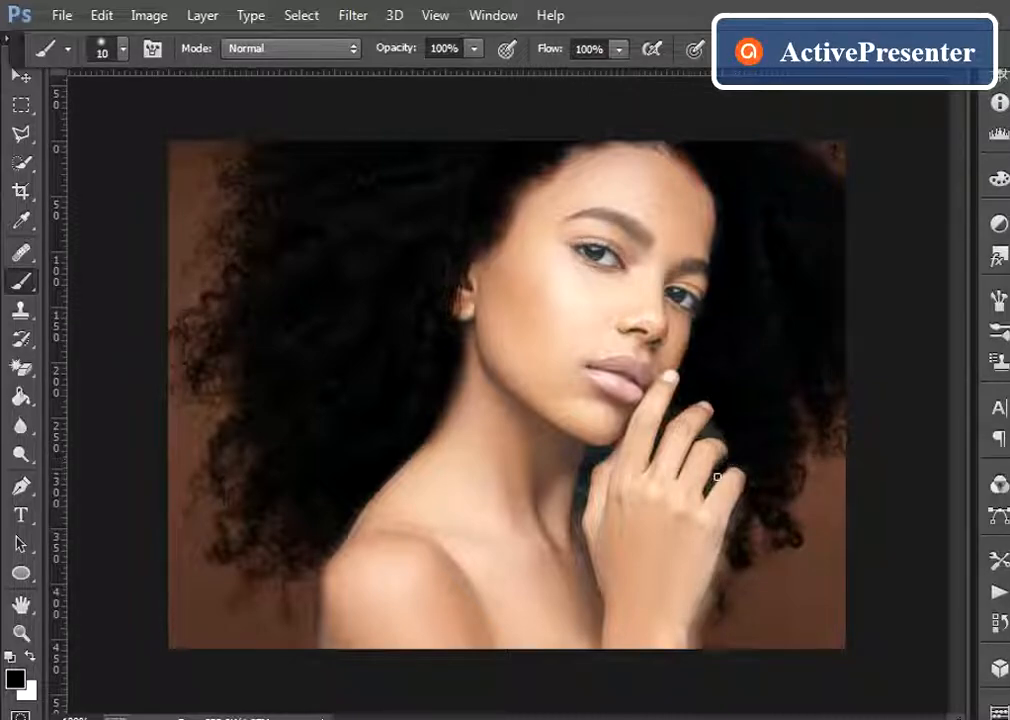
key(bracketright)
key(bracketright)
key(bracketright)
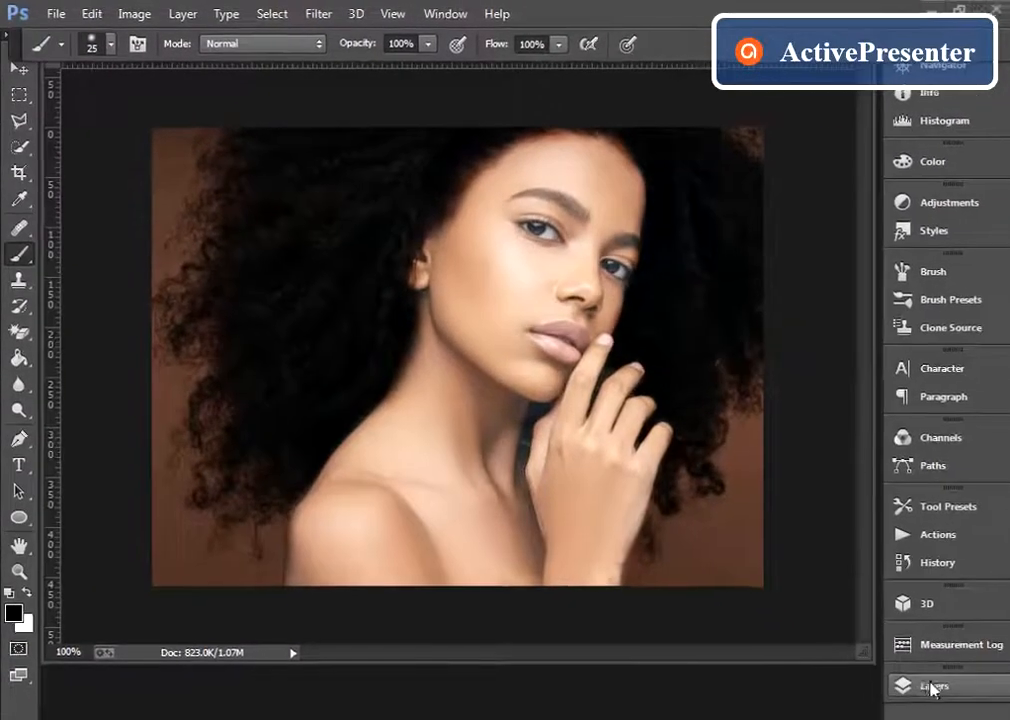
Add a Curves adjustment layer above Layer 1 and raise the RGB midpoint to input 117, output 128
click(918, 688)
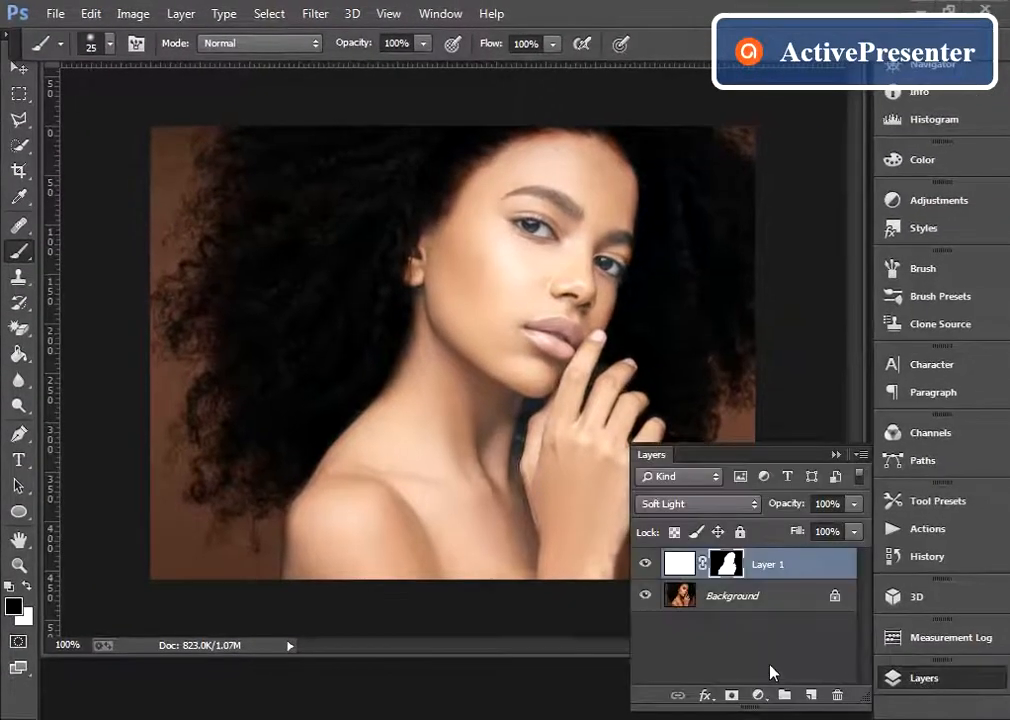
click(758, 695)
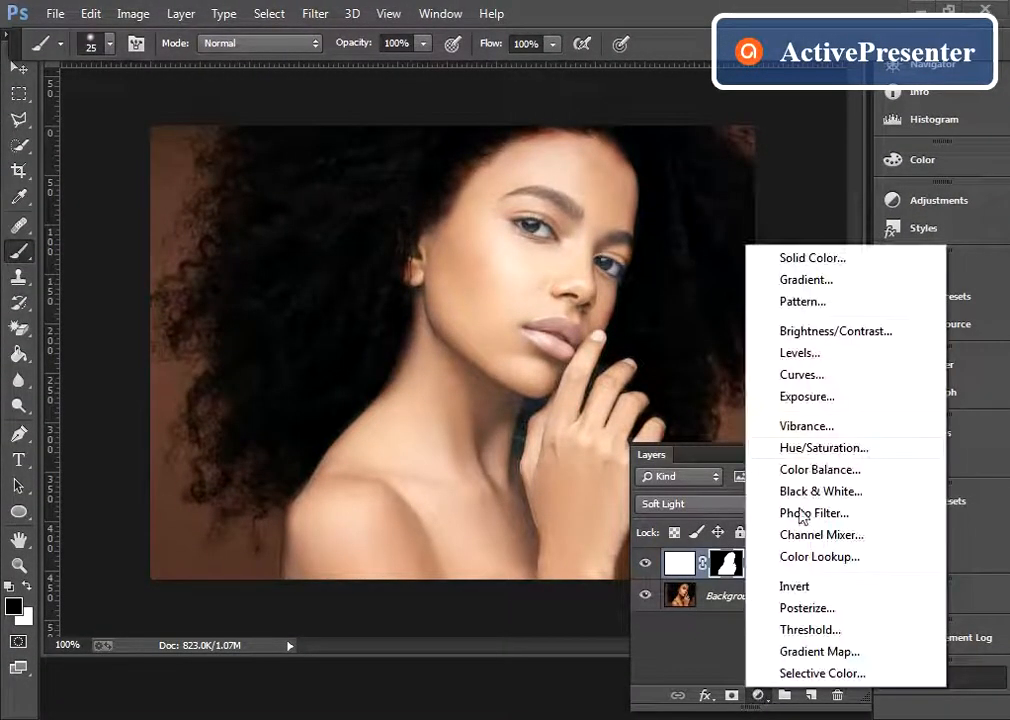
click(834, 378)
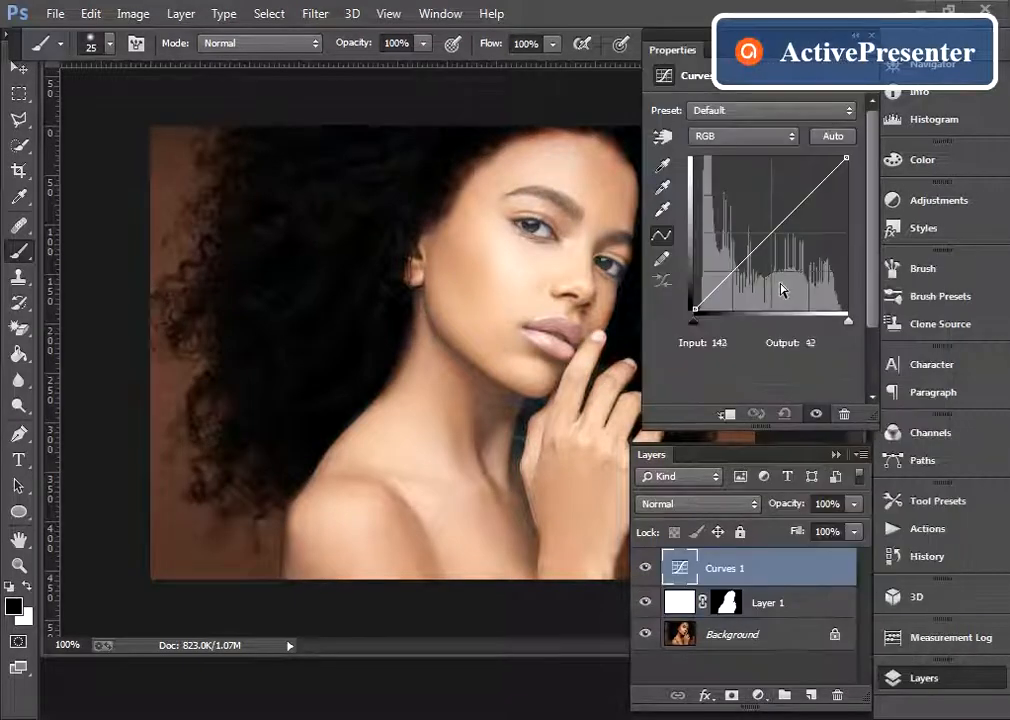
mouse_move(765, 238)
mouse_down()
mouse_move(764, 224)
mouse_move(765, 233)
mouse_up()
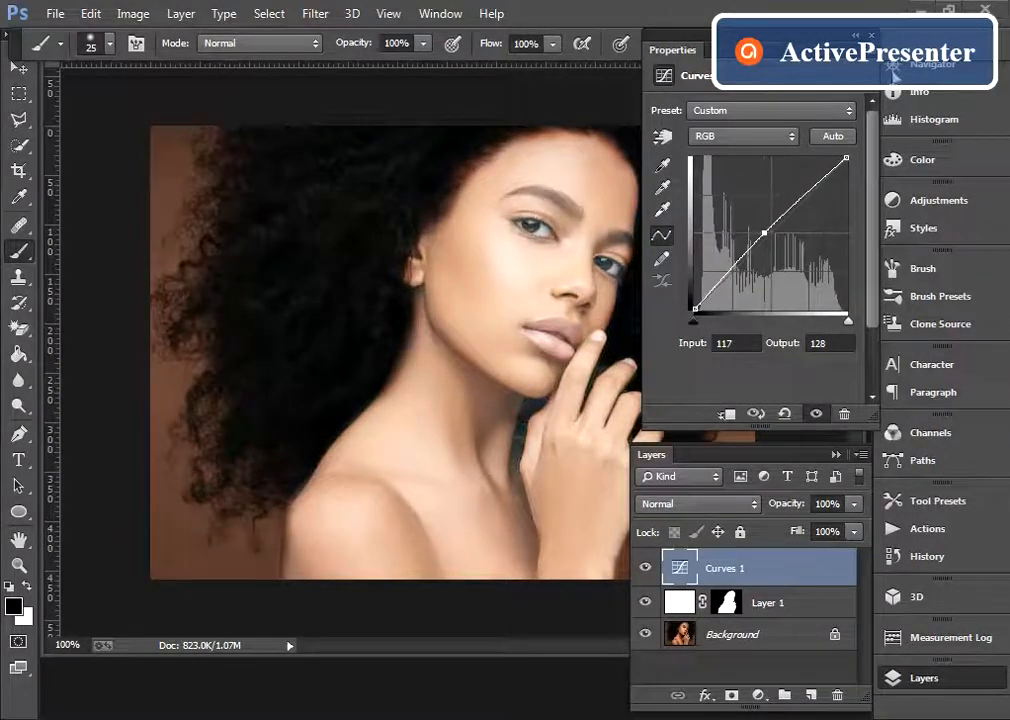
Add a Levels adjustment layer with the midtone input set to 1.14, and switch to the Move tool
click(758, 695)
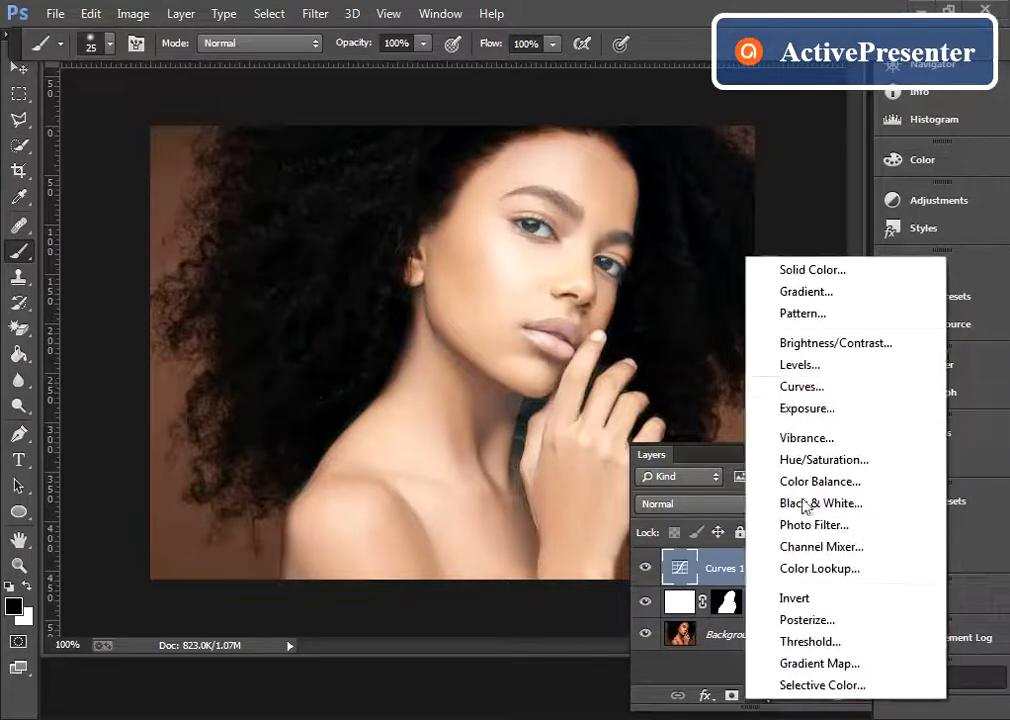
click(805, 366)
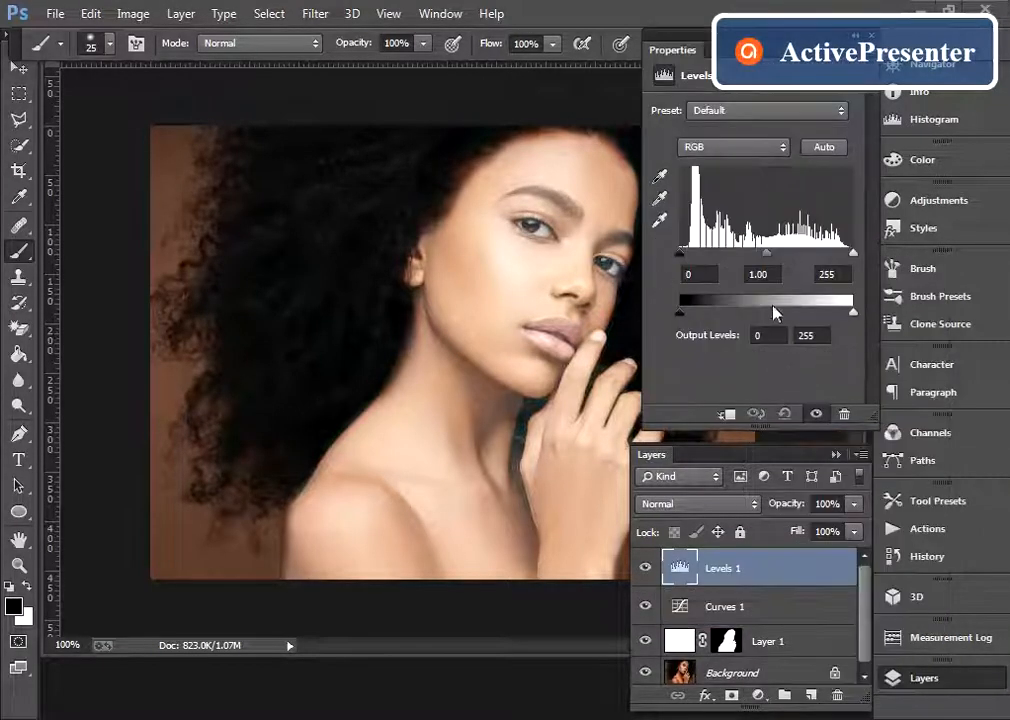
drag(766, 256, 760, 258)
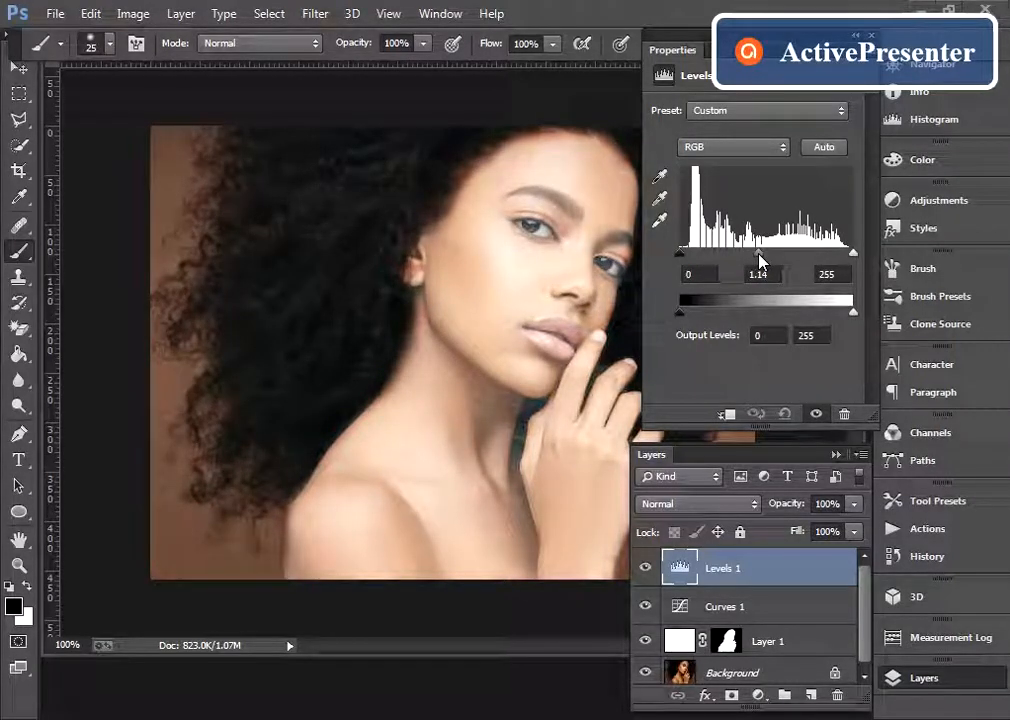
click(872, 36)
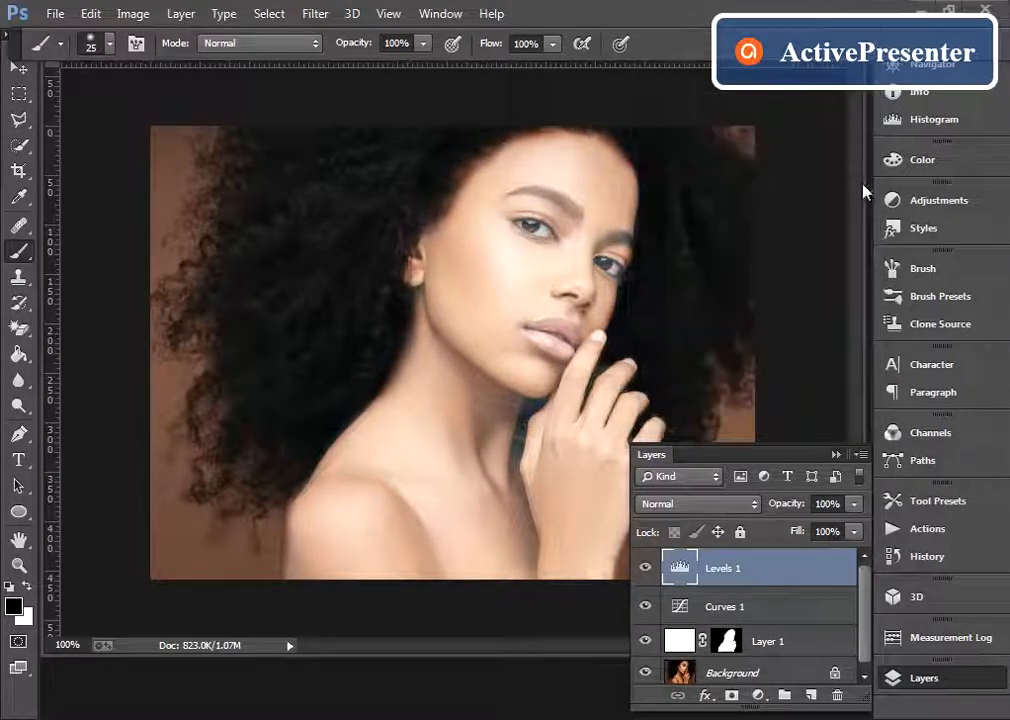
click(835, 456)
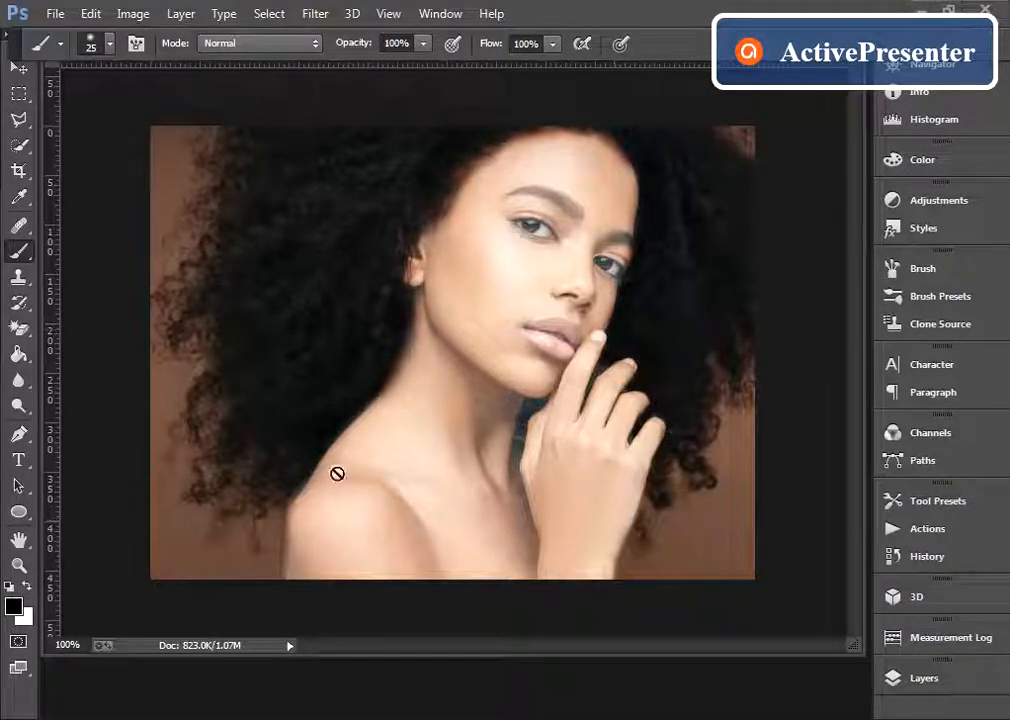
click(18, 66)
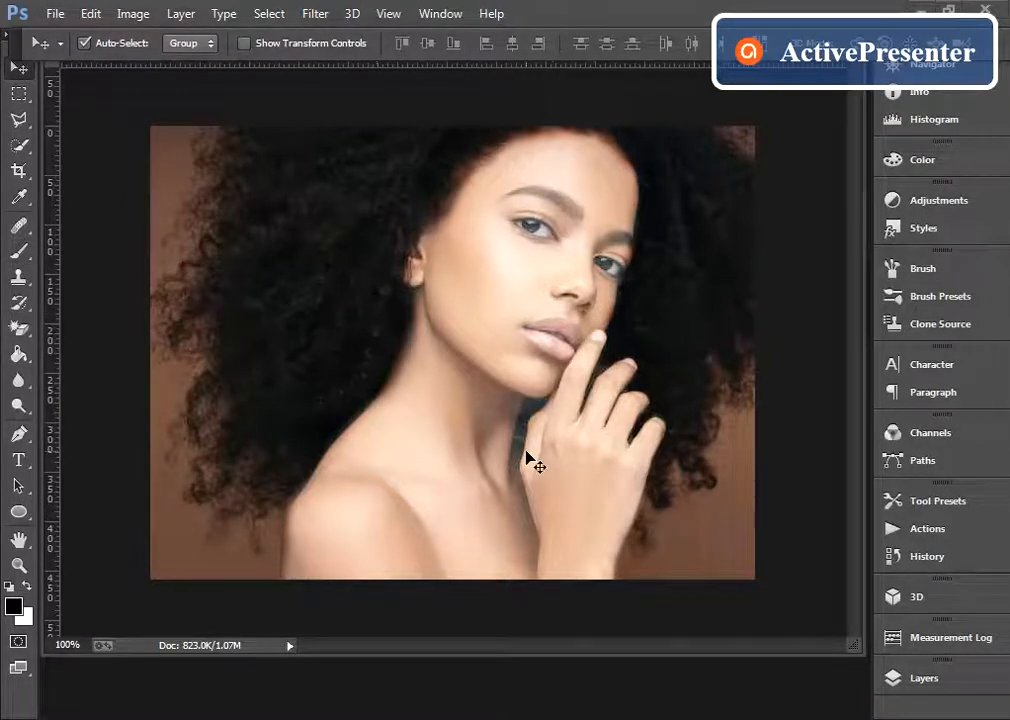